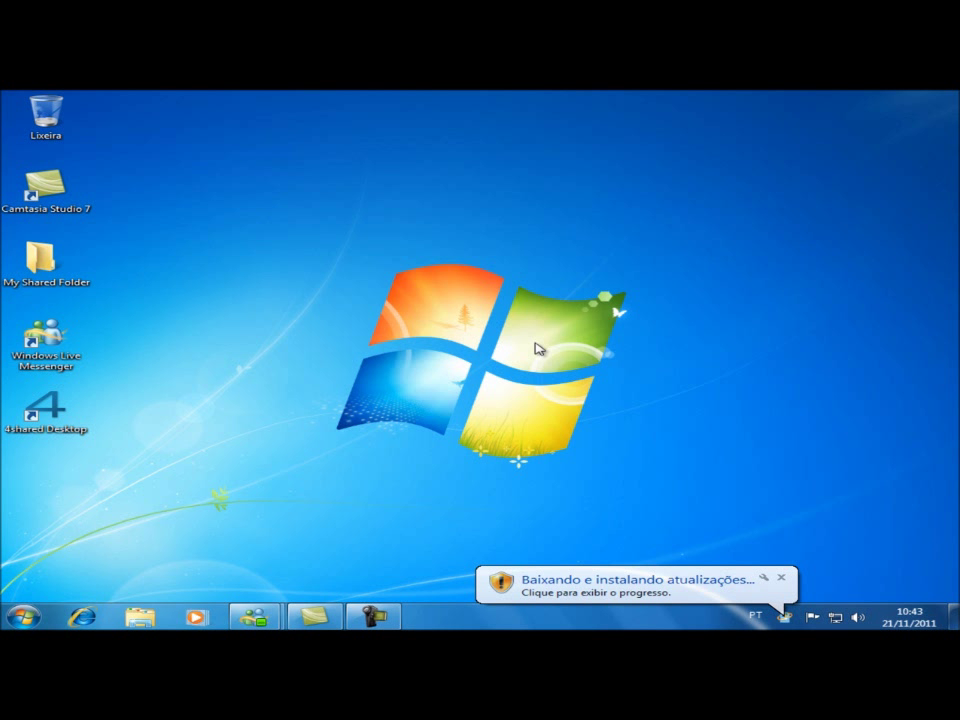
- Open the 4shared Desktop main window and move it slightly higher on the desktop
{"action": "double_click", "coordinate": [40, 418]}
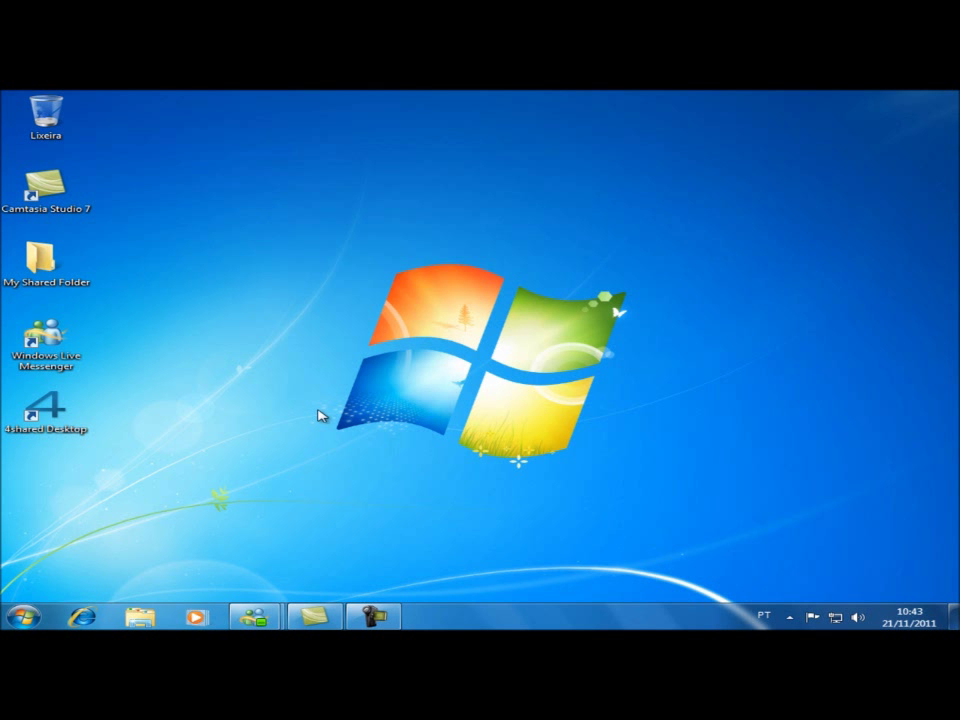
{"action": "left_click", "coordinate": [789, 617]}
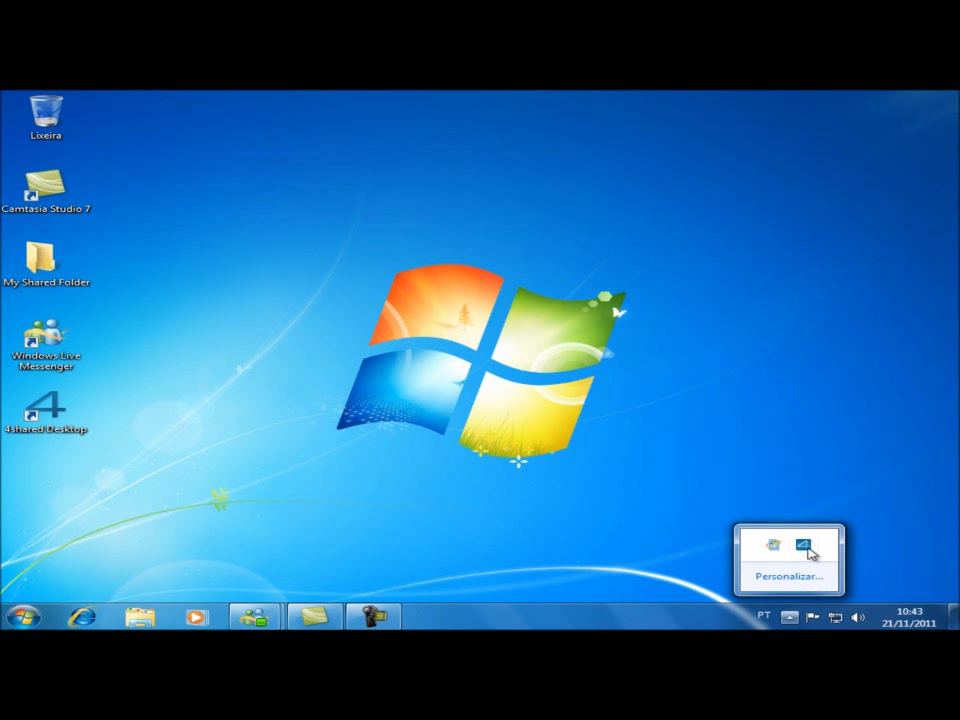
{"action": "double_click", "coordinate": [803, 546]}
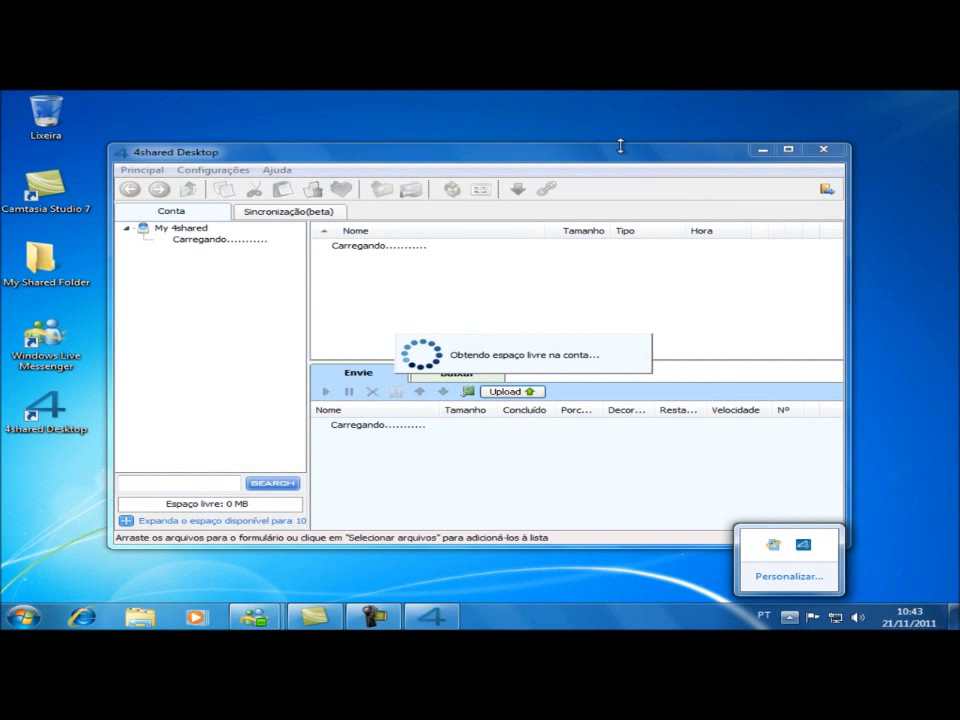
{"action": "left_click_drag", "start_coordinate": [610, 160], "coordinate": [617, 146]}
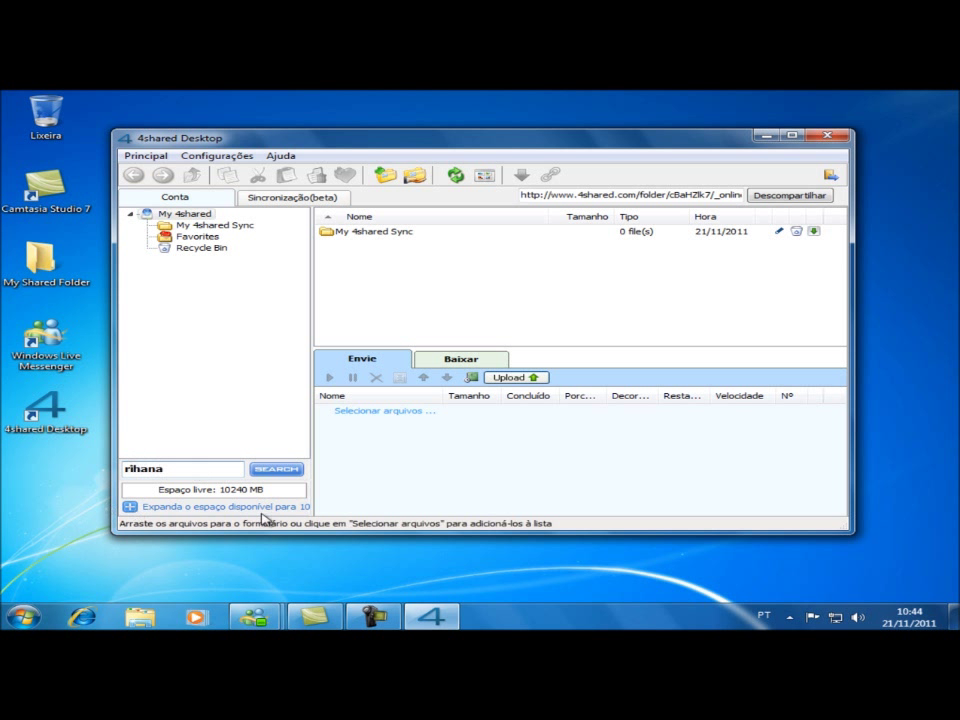
- Search 4shared for "rihana" and enlarge the results list in the maximized window
{"action": "left_click", "coordinate": [287, 472]}
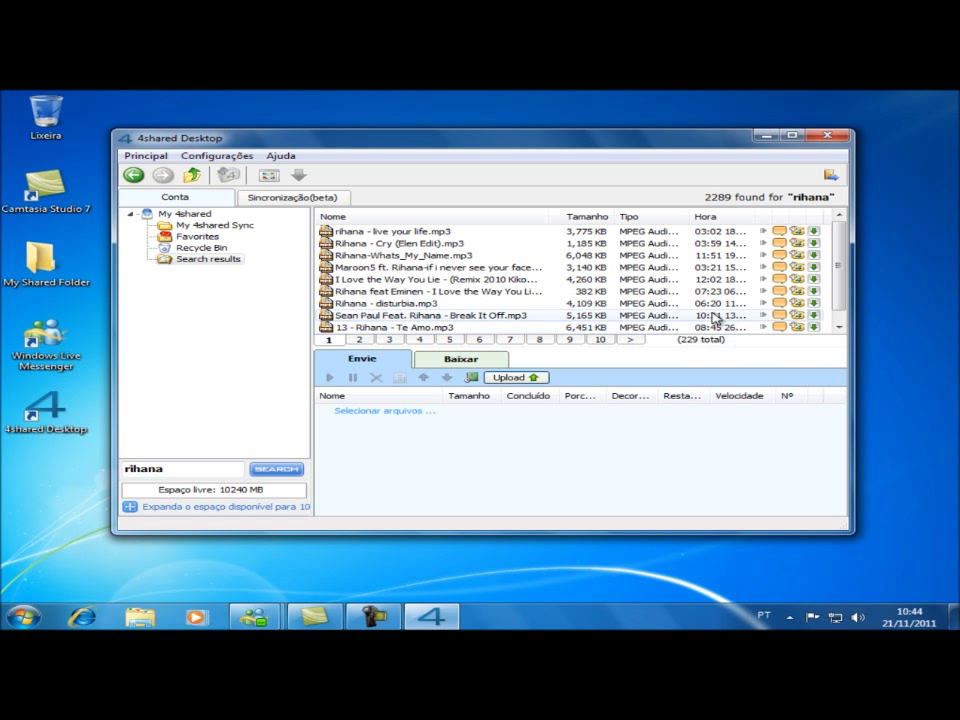
{"action": "left_click", "coordinate": [800, 135]}
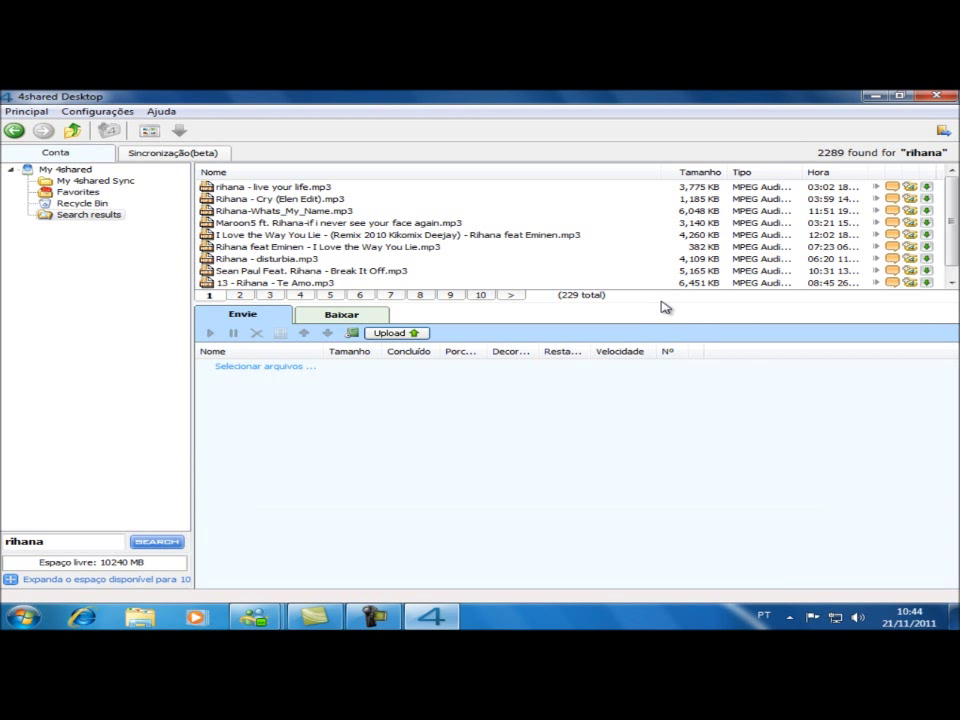
{"action": "left_click_drag", "start_coordinate": [660, 308], "coordinate": [632, 420]}
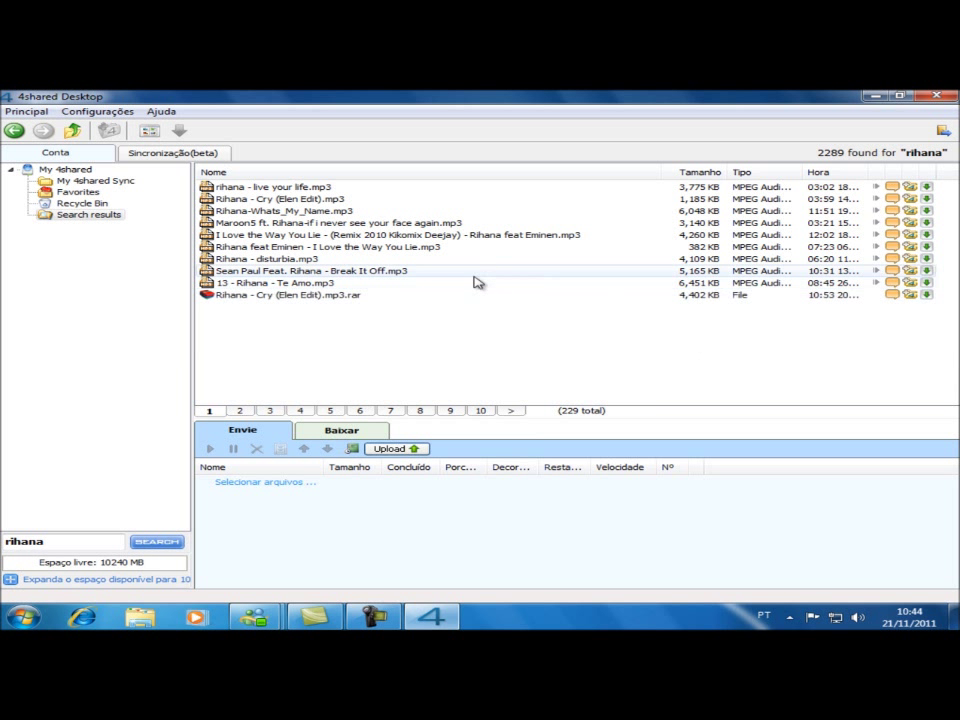
- Download "rihana - live your life.mp3" and "Rihana - Cry (Elen Edit).mp3" from the search results
{"action": "left_click", "coordinate": [283, 189]}
{"action": "right_click", "coordinate": [285, 193]}
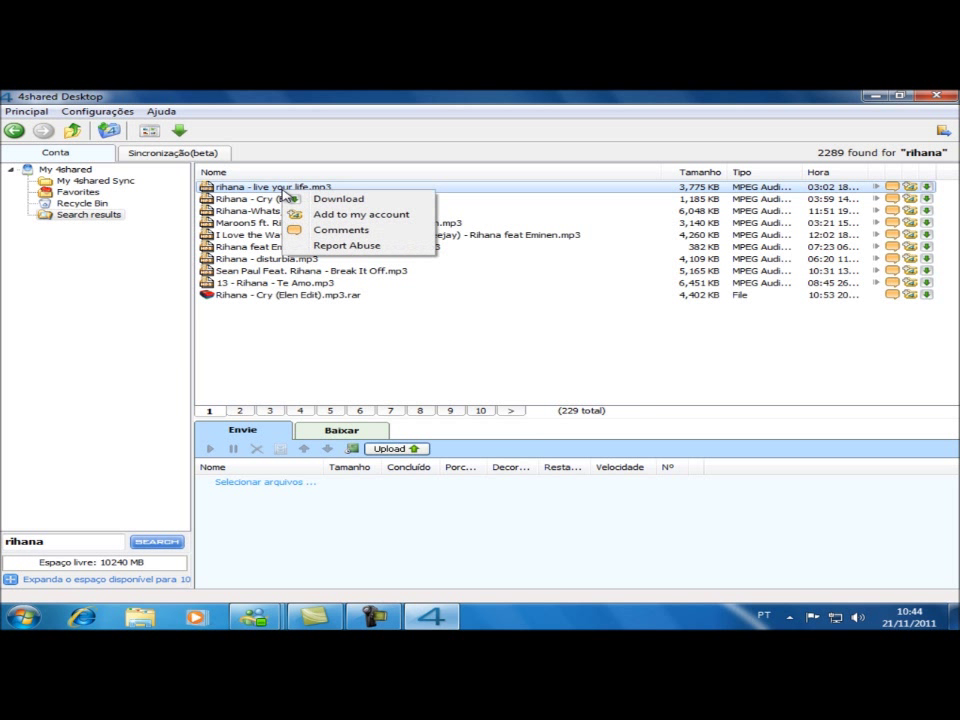
{"action": "left_click", "coordinate": [340, 200]}
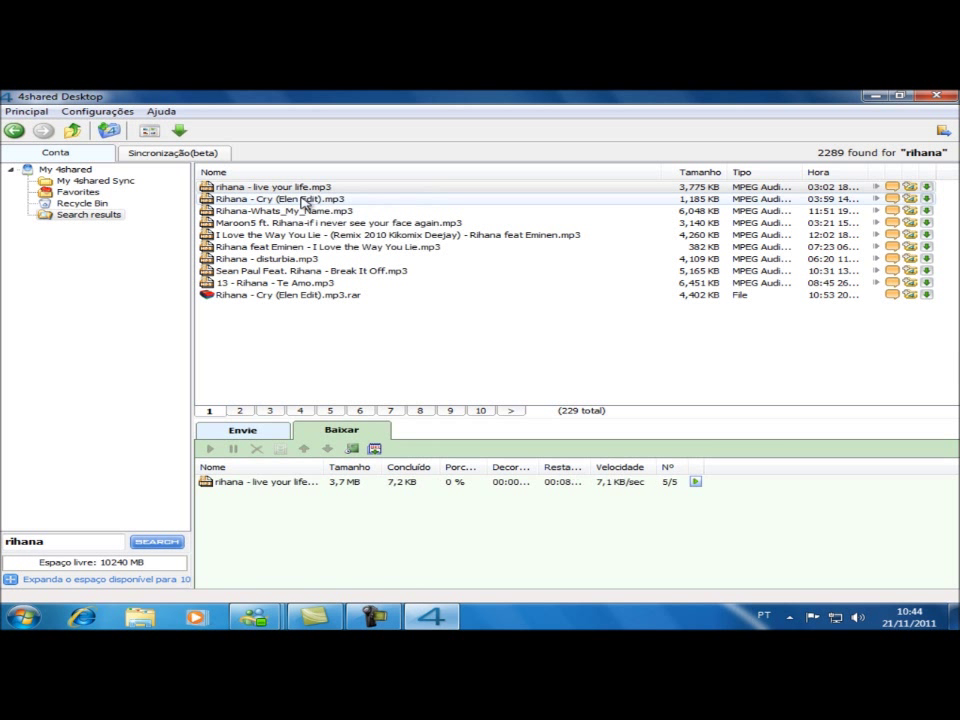
{"action": "right_click", "coordinate": [305, 200]}
{"action": "left_click", "coordinate": [345, 207]}
- Download "Rihana-Whats_My_Name.mp3" and "Maroon5 ft. Rihana-if i never see your face again.mp3"
{"action": "left_click", "coordinate": [321, 211]}
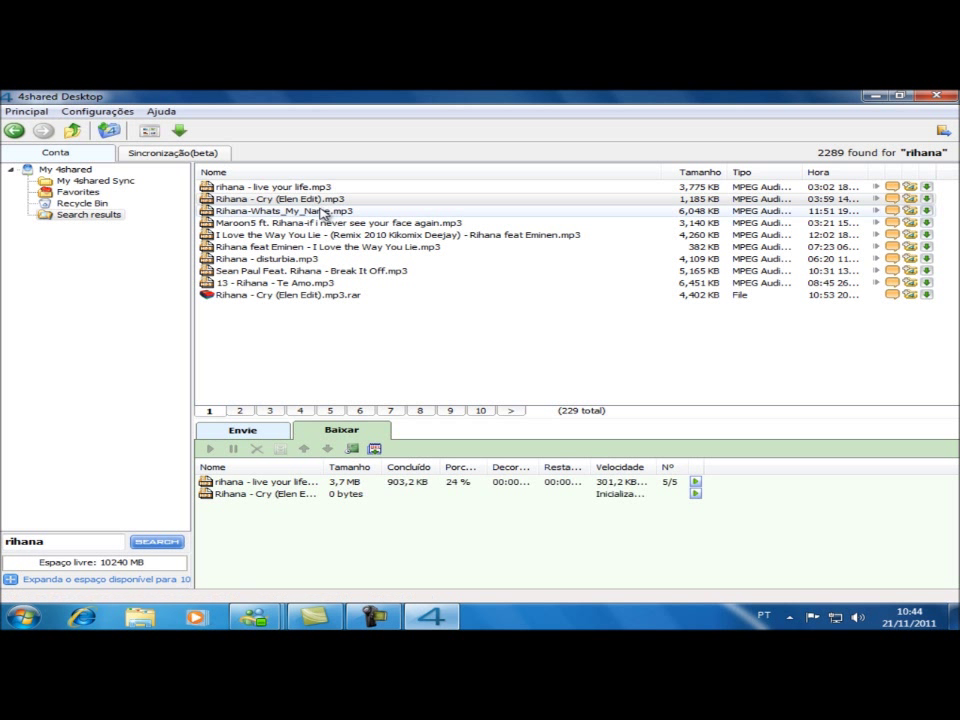
{"action": "right_click", "coordinate": [322, 211]}
{"action": "left_click", "coordinate": [362, 218]}
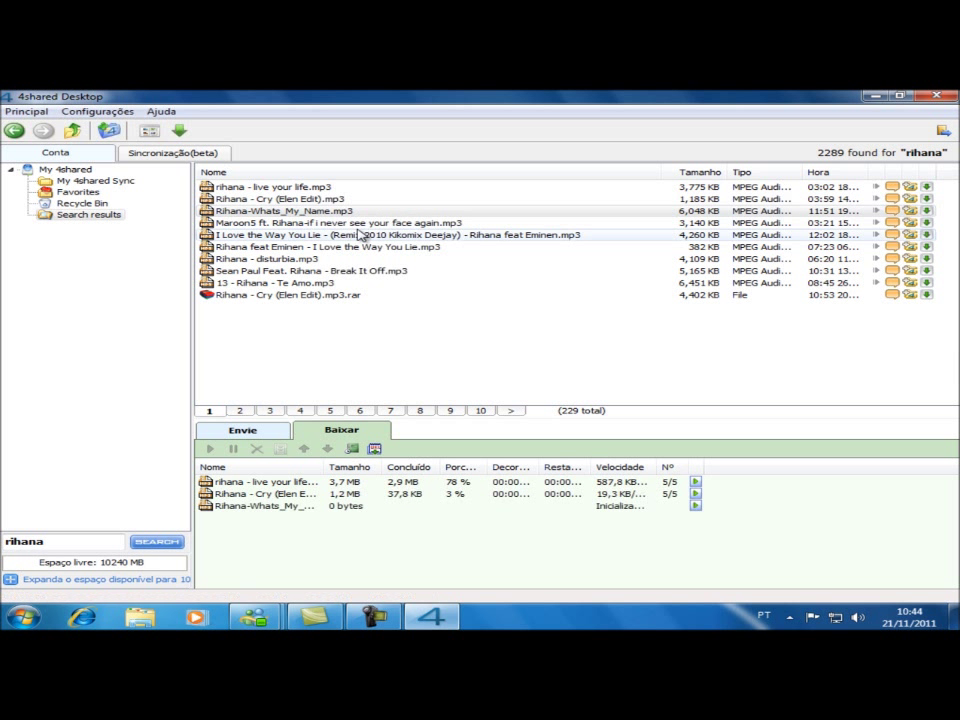
{"action": "right_click", "coordinate": [366, 224]}
{"action": "left_click", "coordinate": [389, 232]}
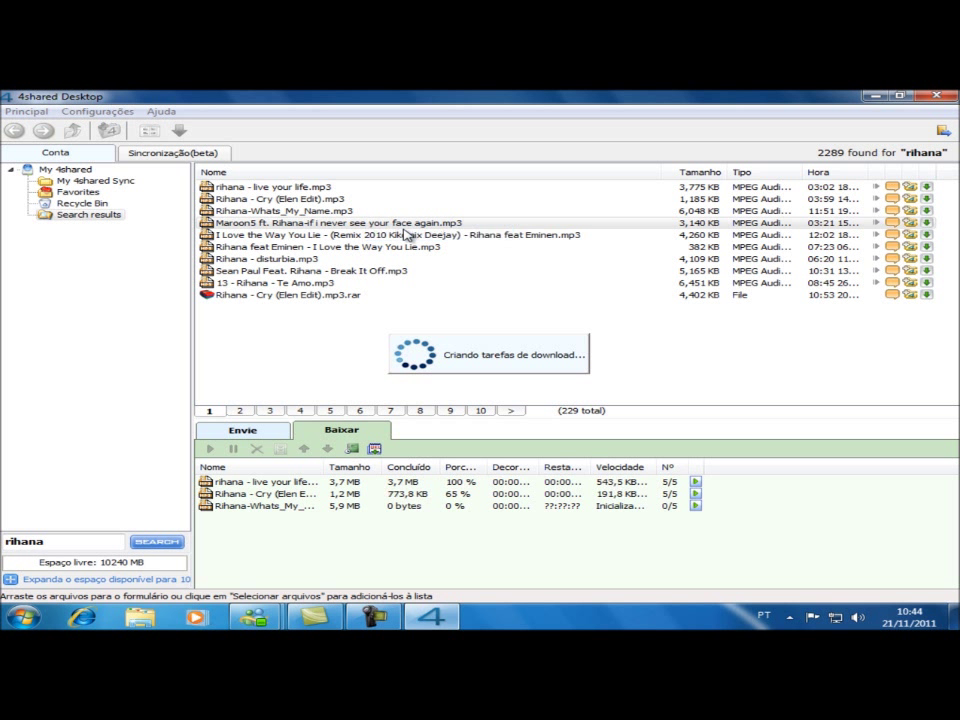
- Download both versions of "I Love the Way You Lie": the 2010 Kikomix Deejay remix and "Rihana feat Eminen - I Love the Way You Lie.mp3"
{"action": "right_click", "coordinate": [318, 238]}
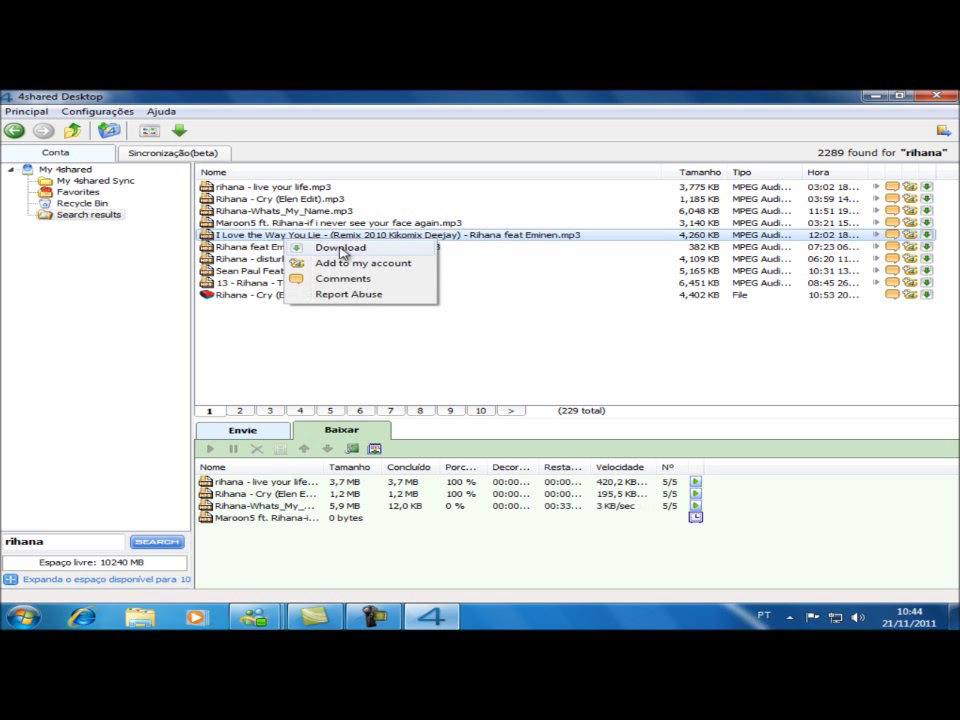
{"action": "left_click", "coordinate": [342, 250]}
{"action": "right_click", "coordinate": [303, 247]}
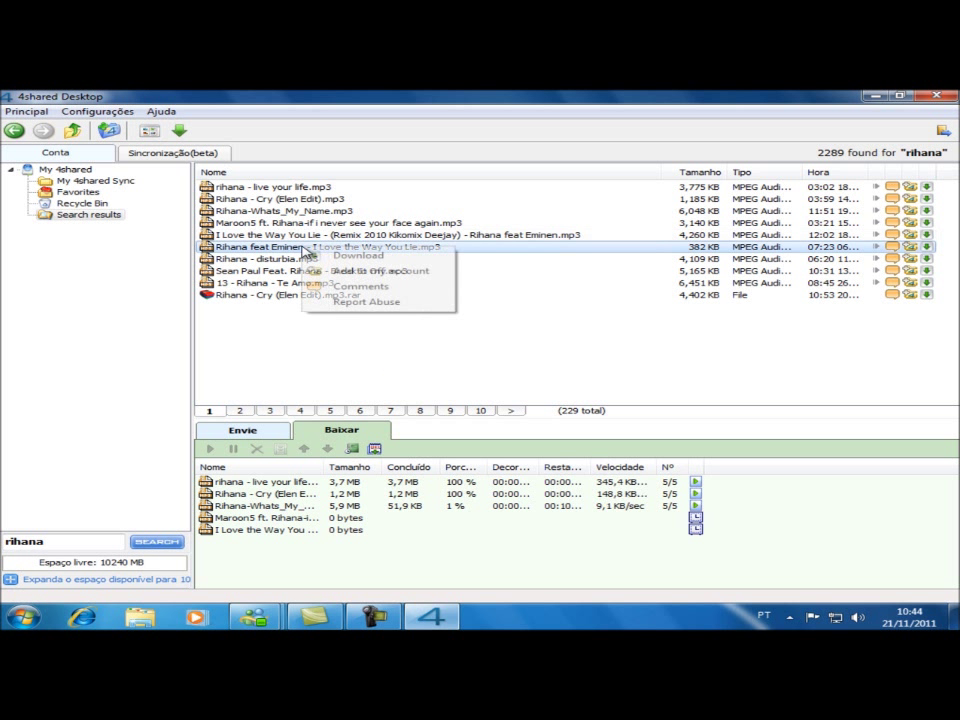
{"action": "left_click", "coordinate": [345, 259]}
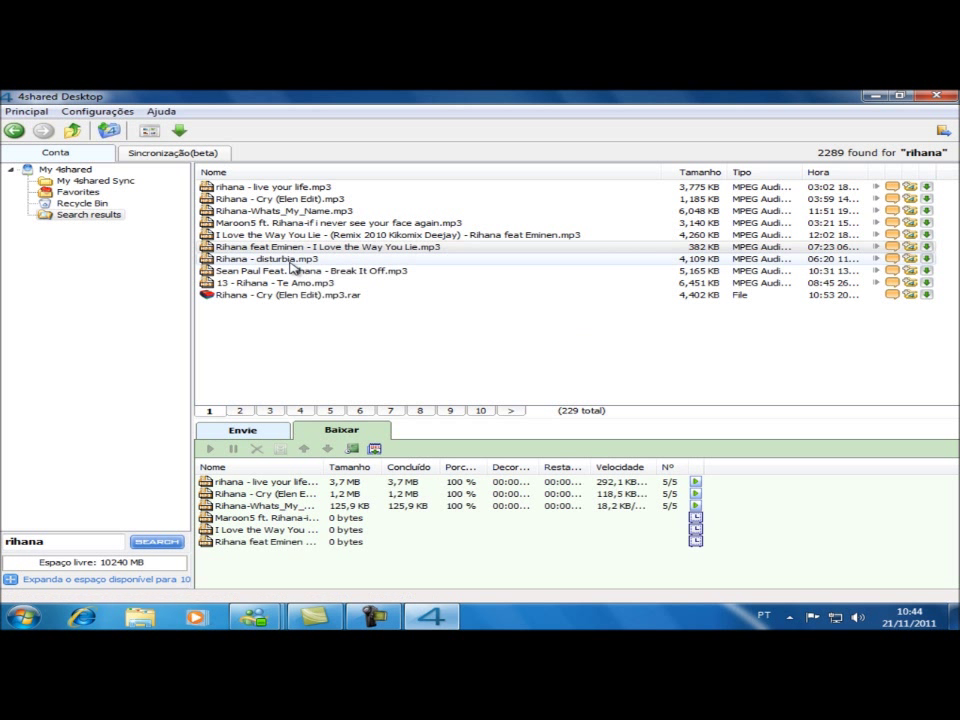
- Download "Rihana - disturbia.mp3", "Sean Paul Feat. Rihana - Break It Off.mp3" and "13 - Rihana - Te Amo.mp3"
{"action": "right_click", "coordinate": [296, 262]}
{"action": "left_click", "coordinate": [326, 270]}
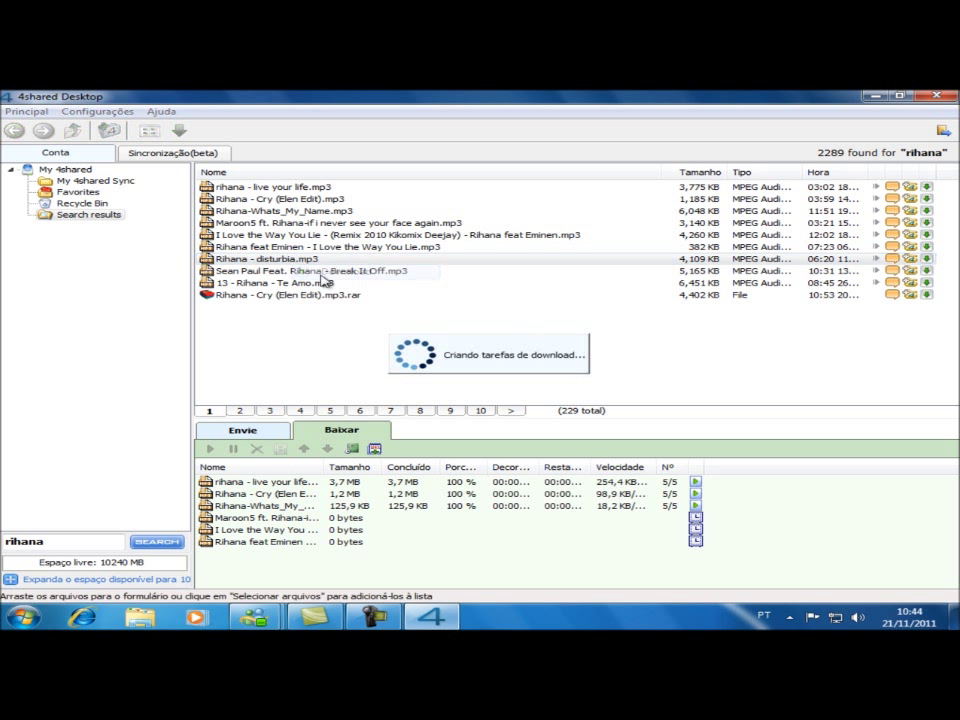
{"action": "right_click", "coordinate": [309, 271]}
{"action": "left_click", "coordinate": [341, 281]}
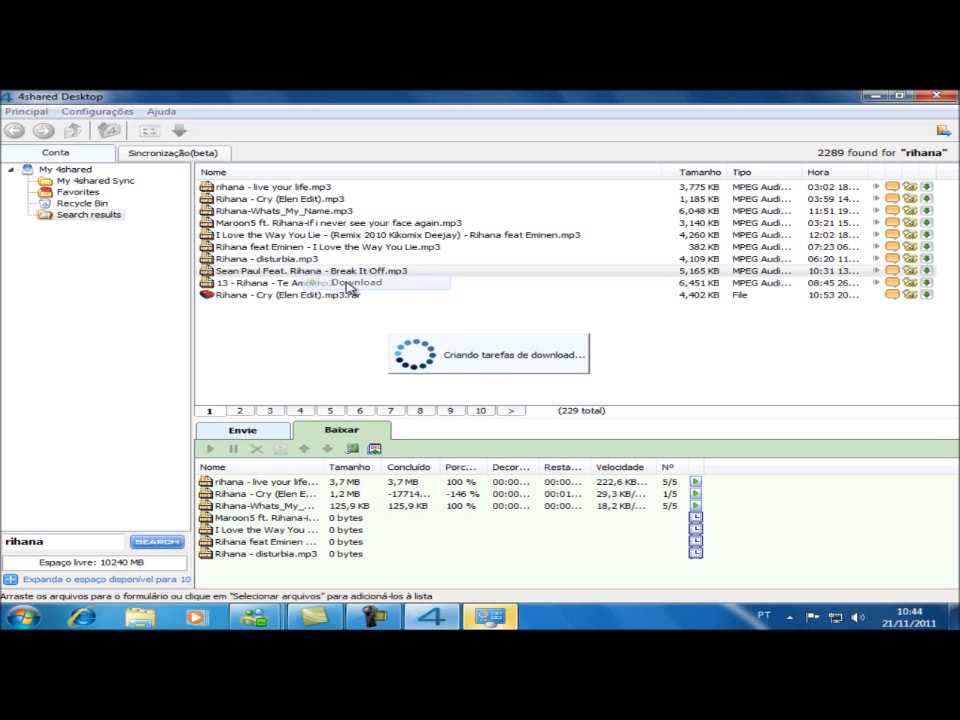
{"action": "right_click", "coordinate": [290, 285]}
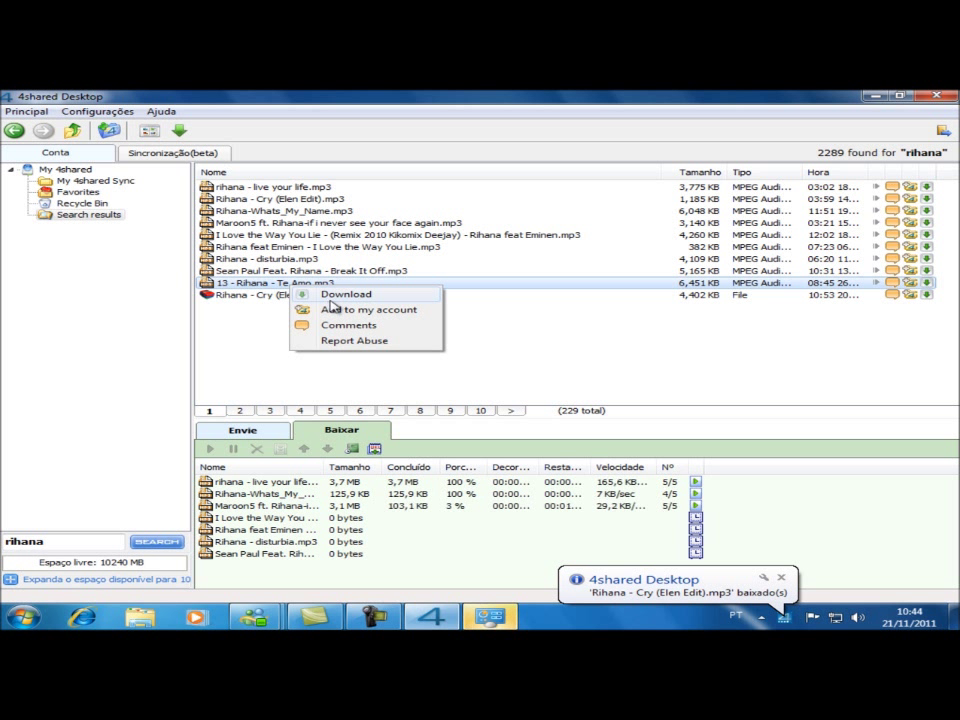
{"action": "left_click", "coordinate": [338, 296]}
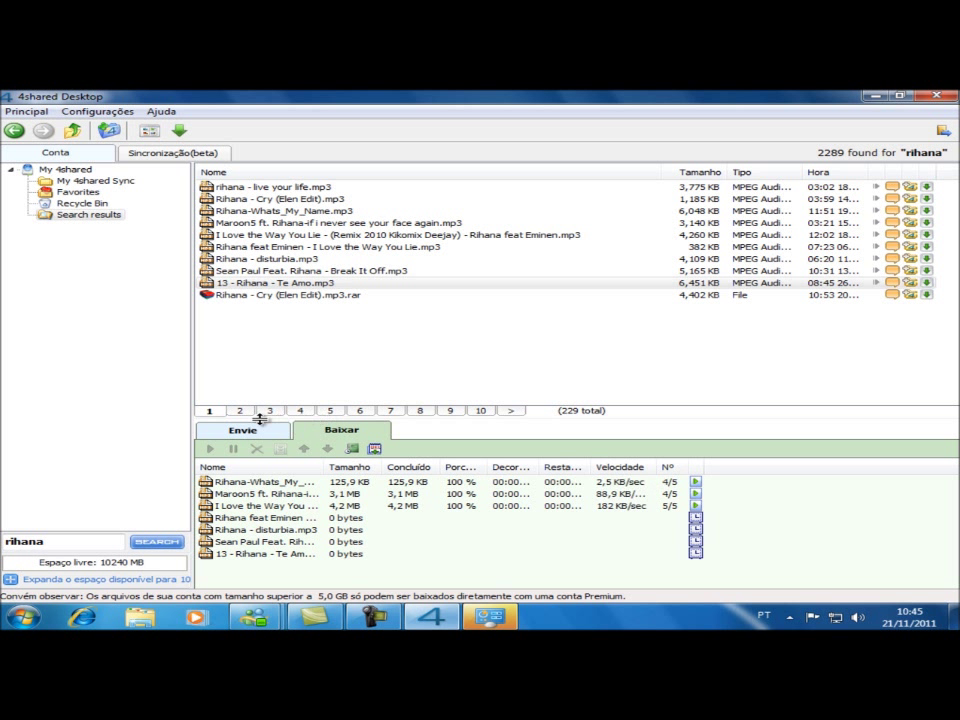
- Go to page 2 of the search results and download "Rihana_-_Take_a_bow.mp3" and "Rihana Pon De Replay.mp3"
{"action": "left_click", "coordinate": [242, 412]}
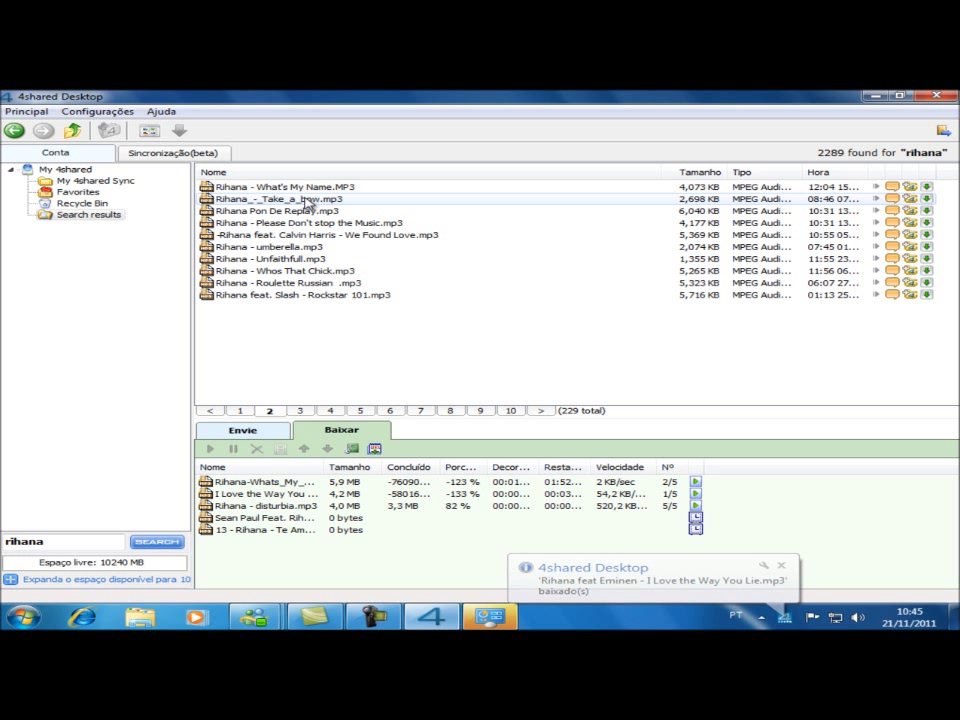
{"action": "right_click", "coordinate": [306, 200]}
{"action": "left_click", "coordinate": [360, 207]}
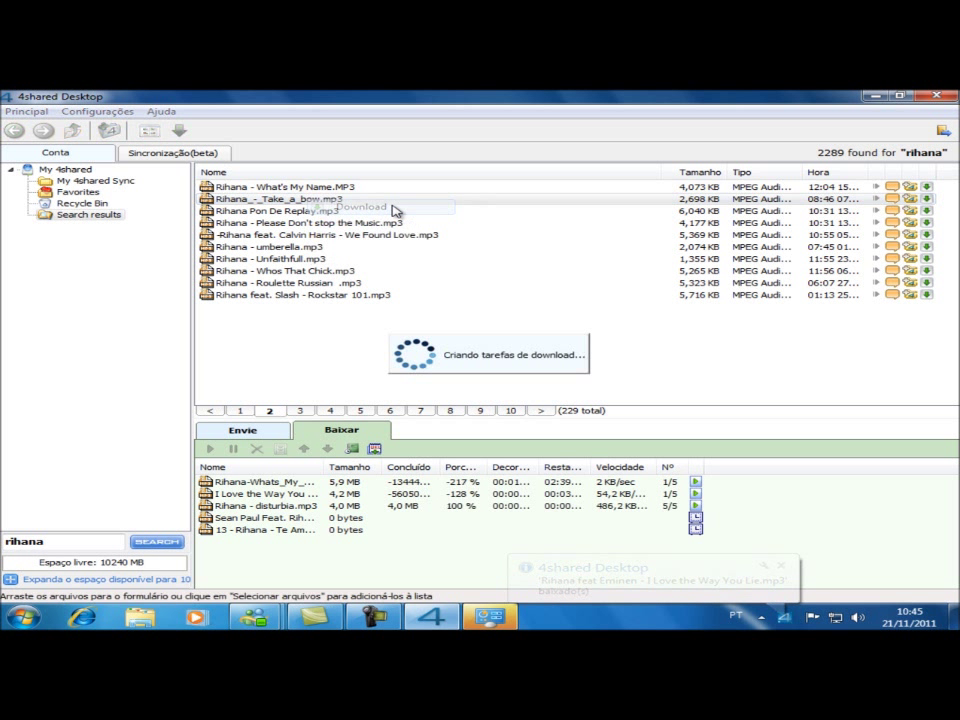
{"action": "right_click", "coordinate": [313, 213]}
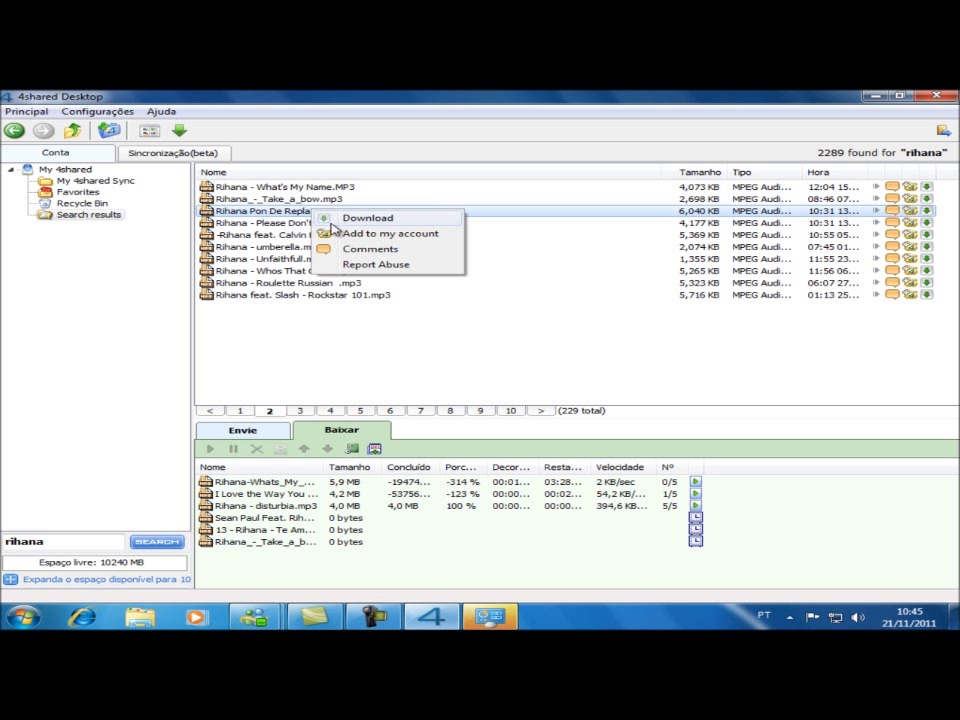
{"action": "left_click", "coordinate": [360, 218]}
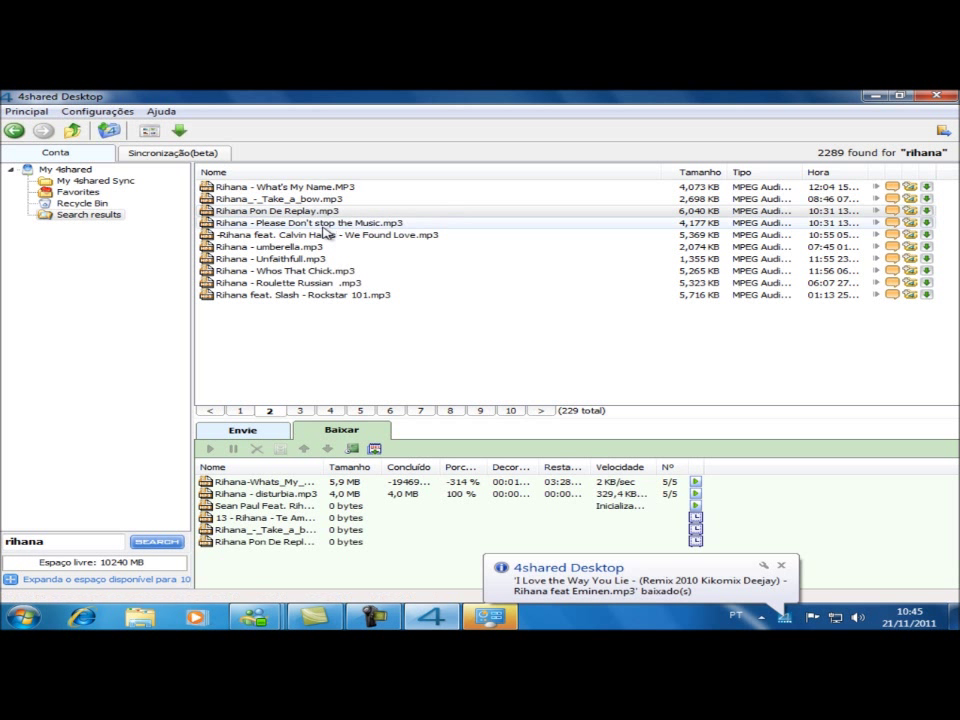
- Download "Rihana - Please Don't stop the Music.mp3", "-Rihana feat. Calvin Harris - We Found Love.mp3" and "Rihana - umberella.mp3"
{"action": "right_click", "coordinate": [312, 226]}
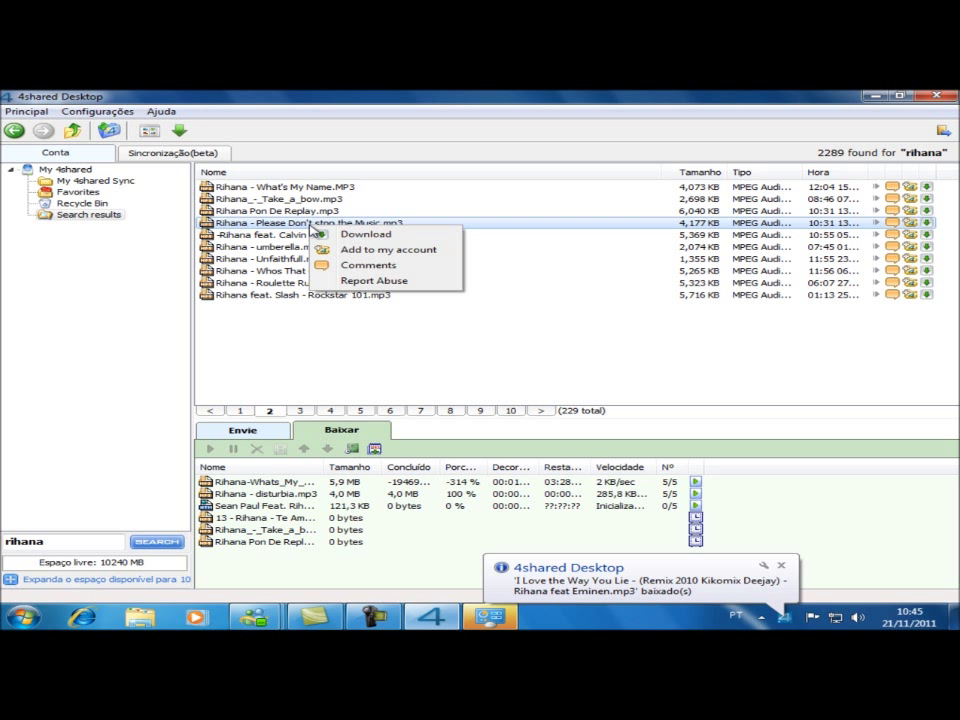
{"action": "left_click", "coordinate": [348, 235]}
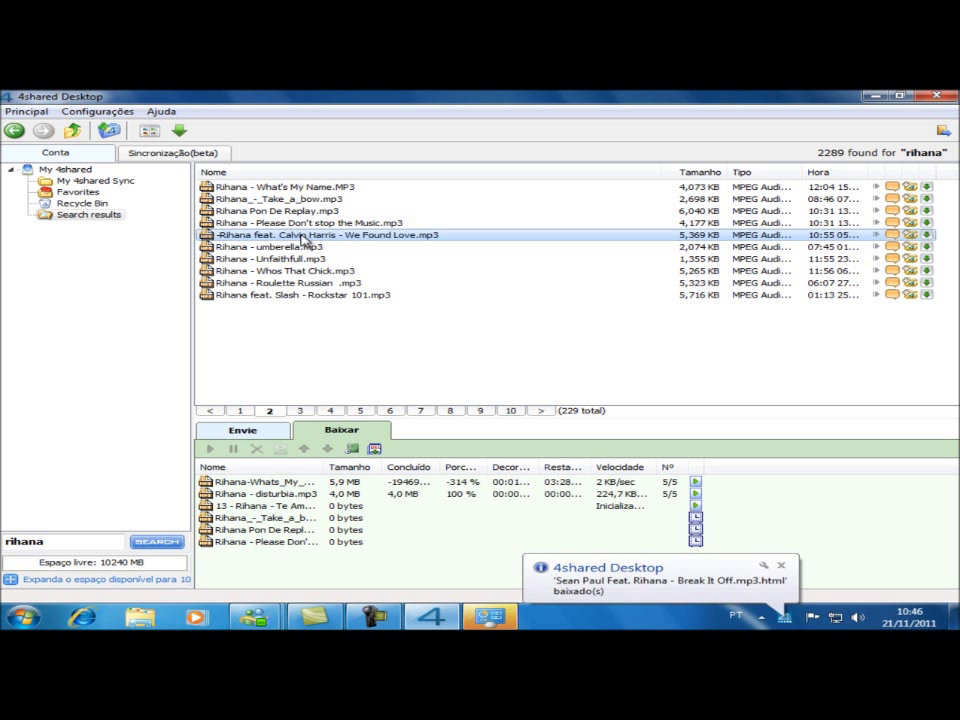
{"action": "right_click", "coordinate": [306, 240]}
{"action": "left_click", "coordinate": [348, 246]}
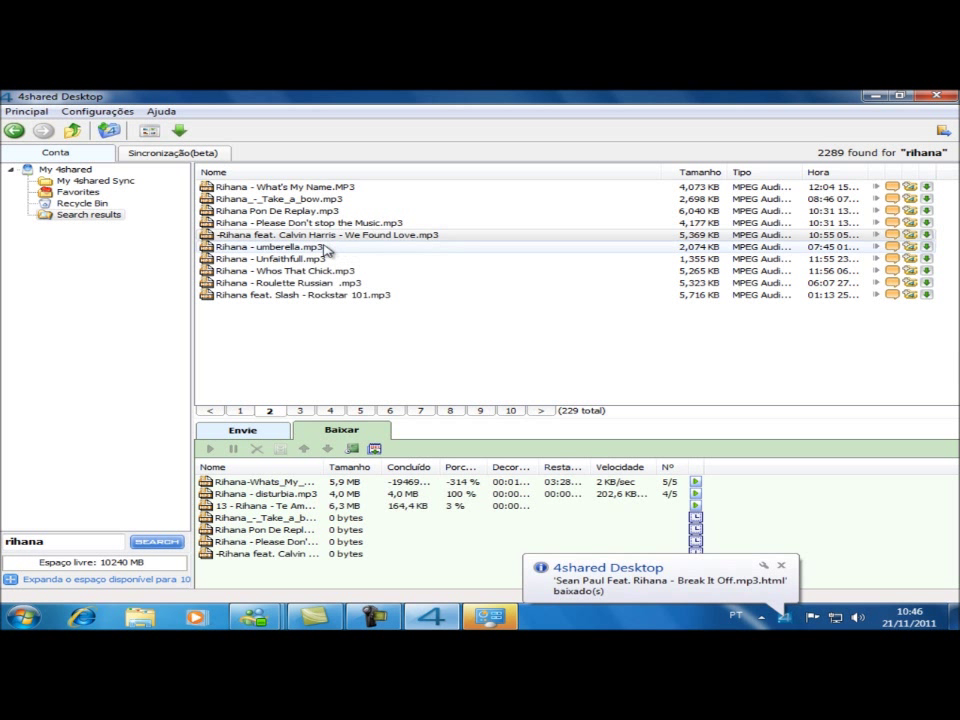
{"action": "right_click", "coordinate": [310, 249]}
{"action": "left_click", "coordinate": [348, 260]}
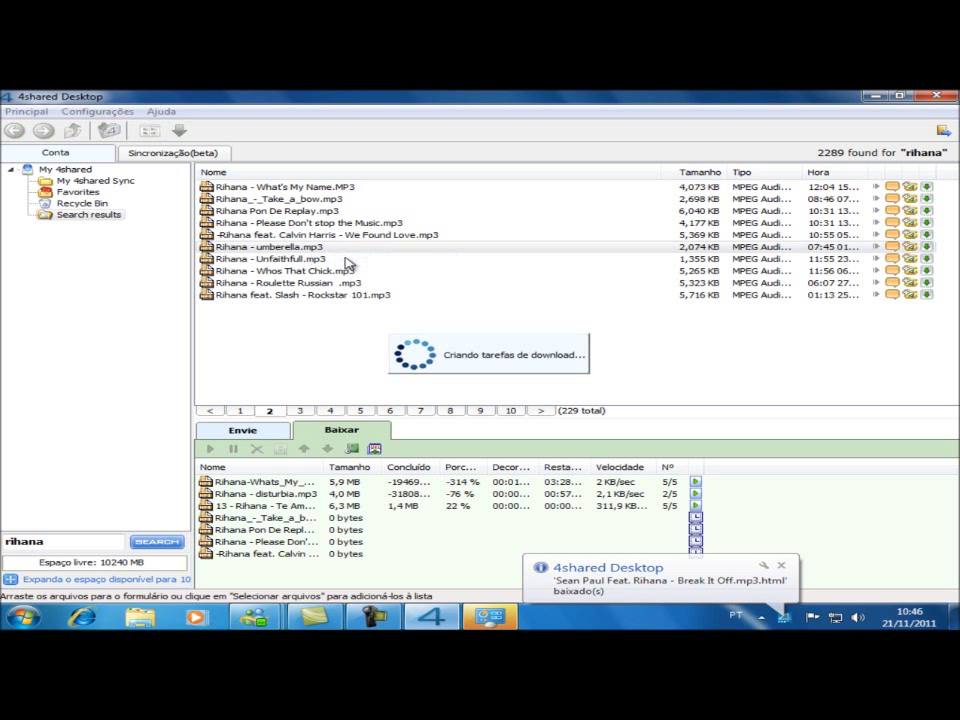
- Download "Rihana - Unfaithfull.mp3" and "Rihana - Whos That Chick.mp3" from page 2 of the results
{"action": "right_click", "coordinate": [304, 262]}
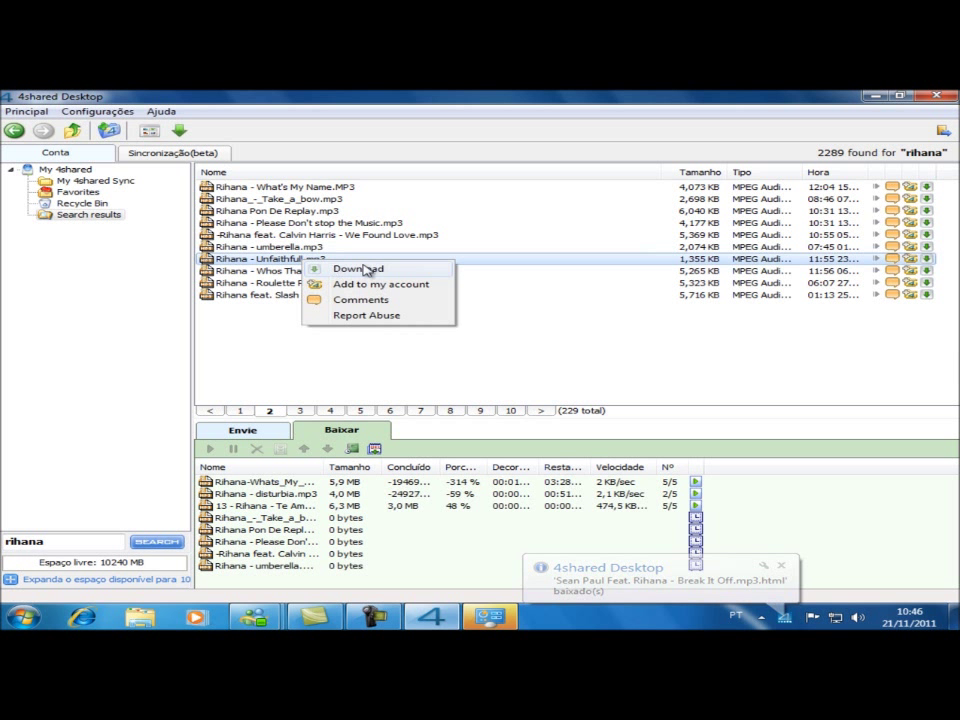
{"action": "left_click", "coordinate": [366, 271]}
{"action": "right_click", "coordinate": [315, 272]}
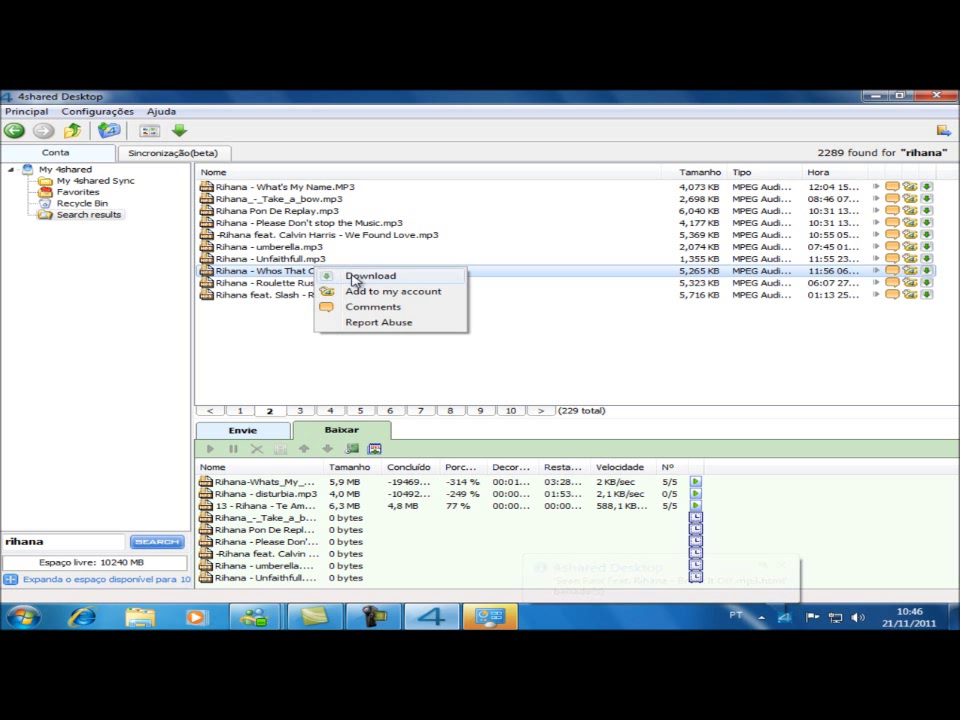
{"action": "left_click", "coordinate": [335, 275]}
- Download "Rihana - Roulette Russian .mp3" and "Rihana feat. Slash - Rockstar 101.mp3" from page 2 of the results
{"action": "right_click", "coordinate": [313, 285]}
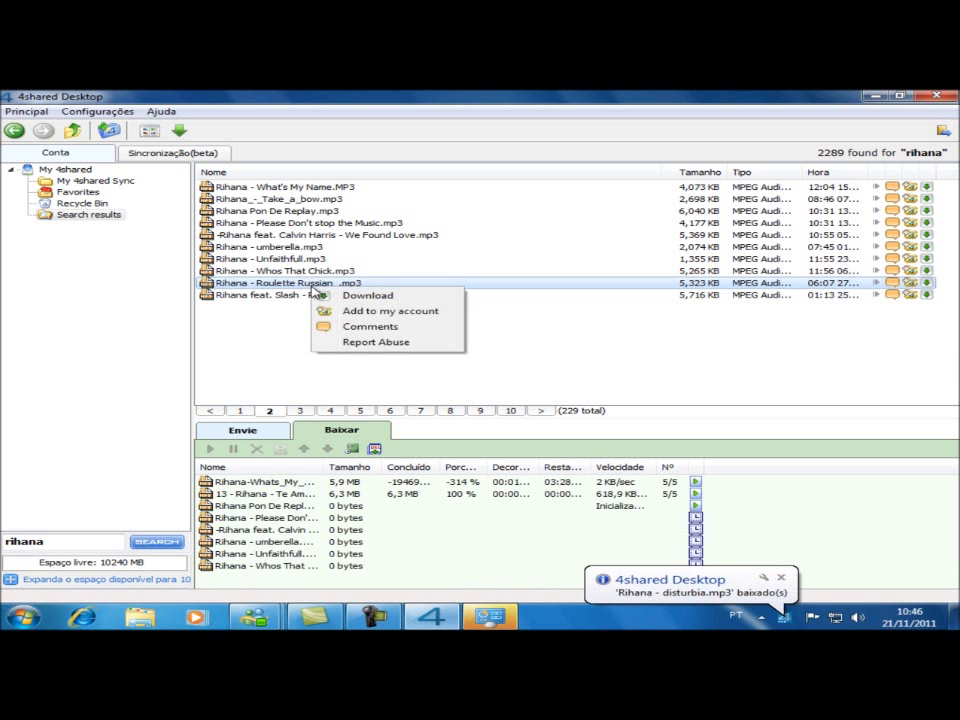
{"action": "left_click", "coordinate": [355, 294]}
{"action": "right_click", "coordinate": [323, 300]}
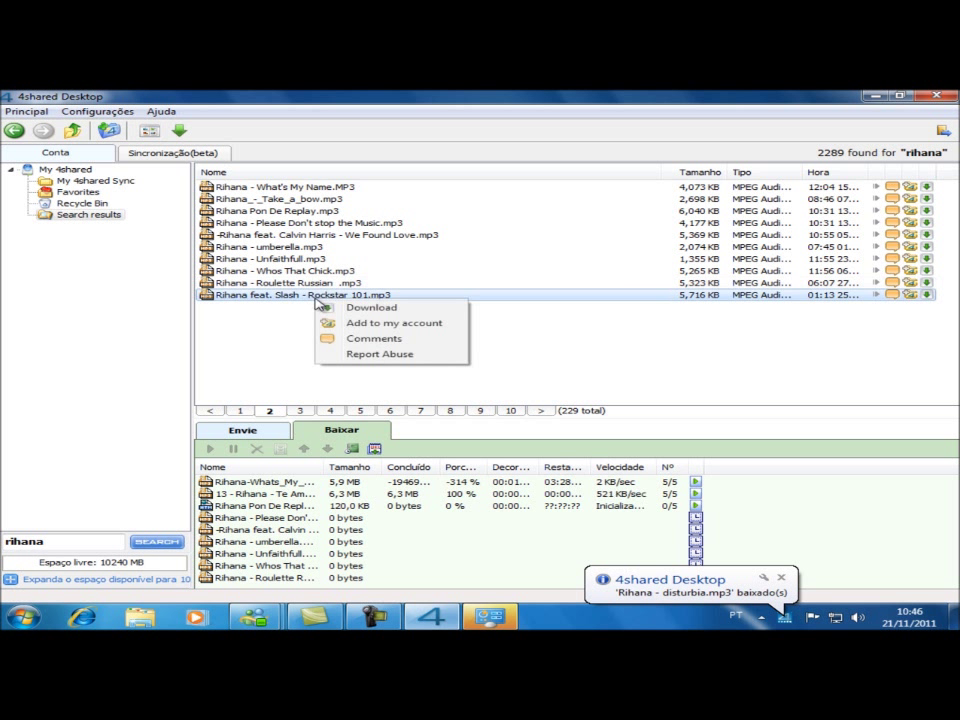
{"action": "left_click", "coordinate": [332, 308]}
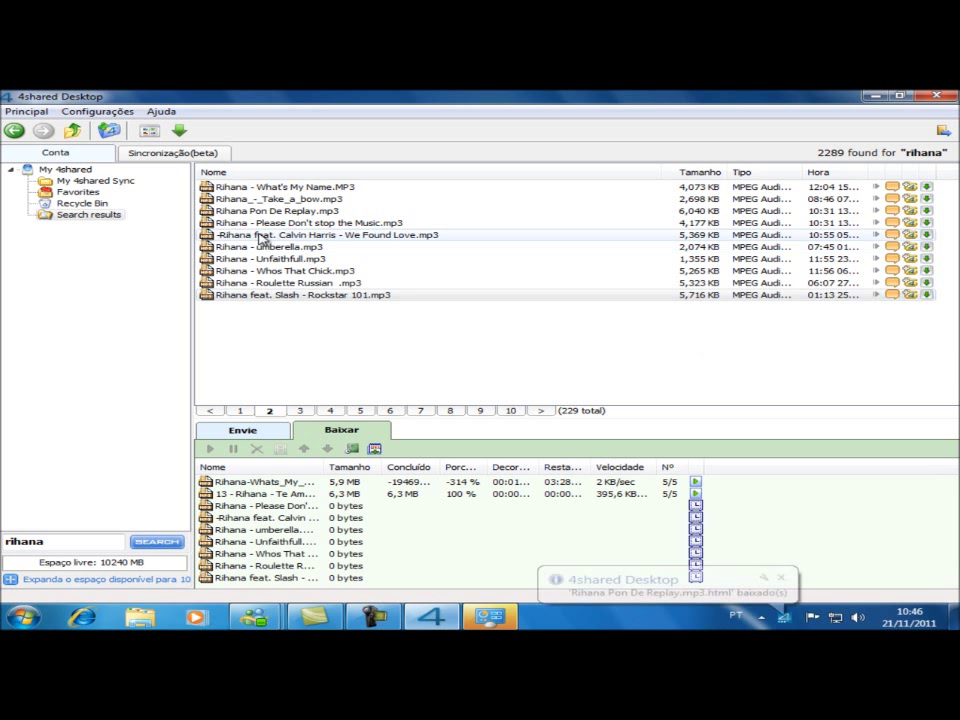
- Go to page 3 of the search results and download "rihana - If It's Lovin' That You Want.mp3"
{"action": "left_click", "coordinate": [299, 411]}
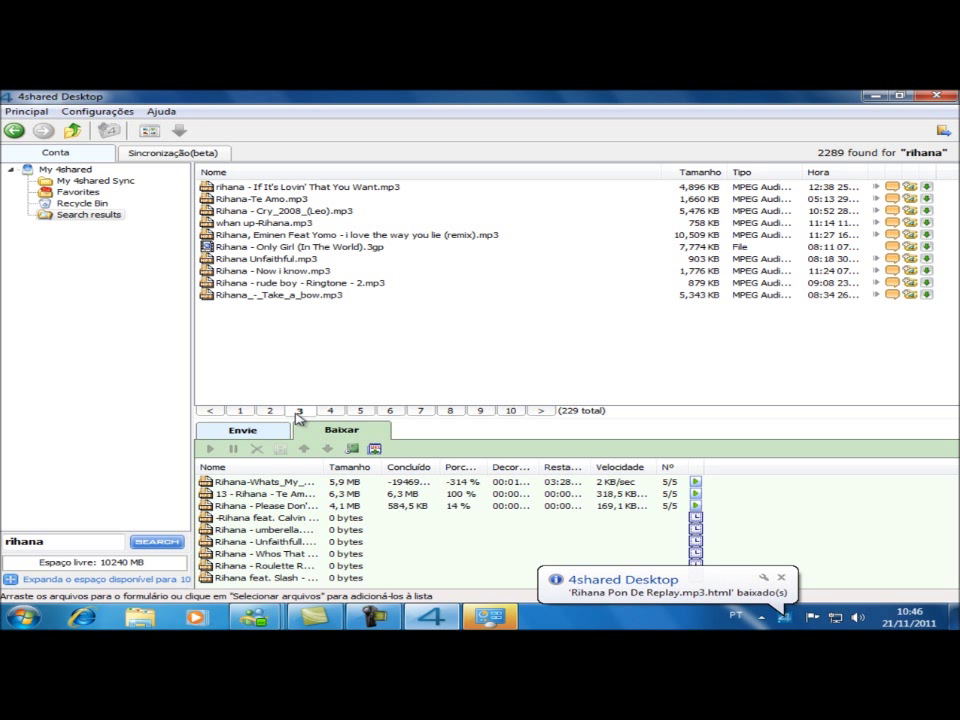
{"action": "right_click", "coordinate": [340, 189]}
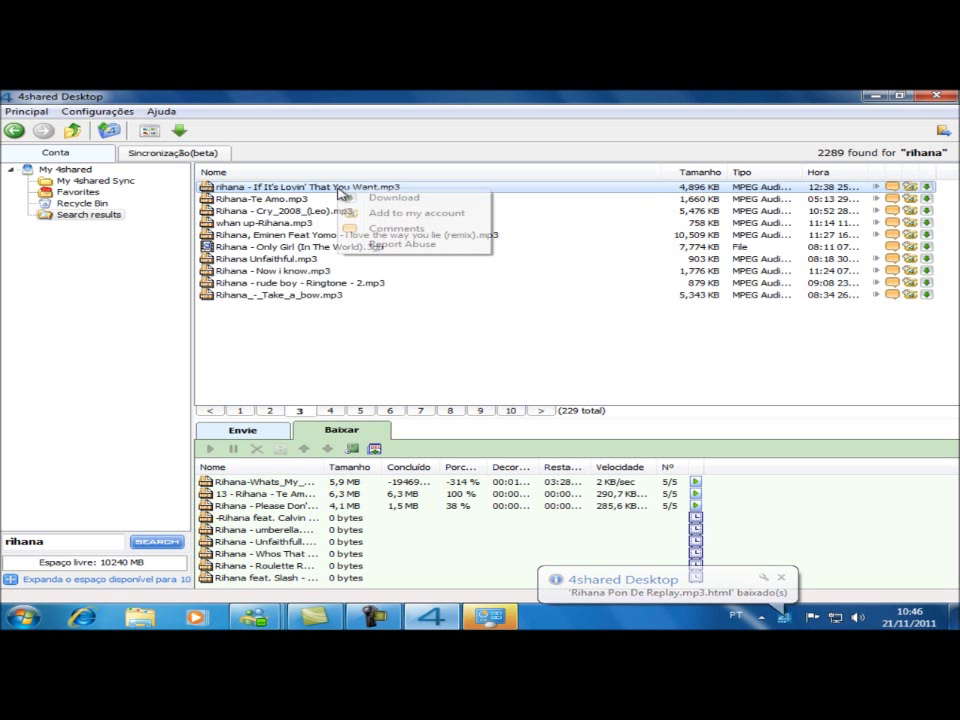
{"action": "left_click", "coordinate": [382, 142]}
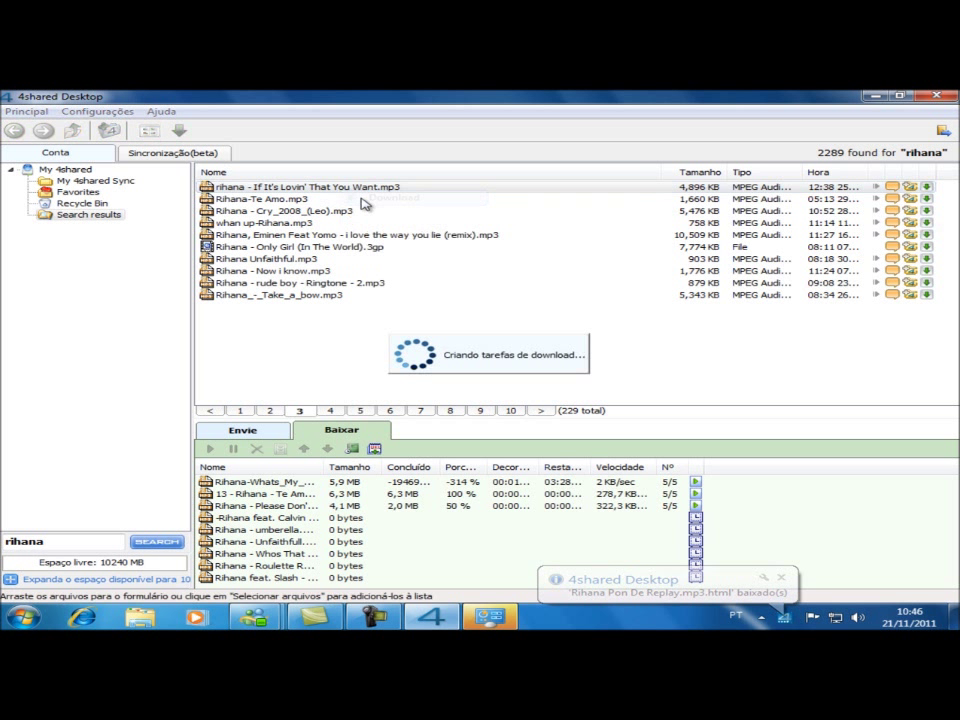
- Download "Rihana - Cry_2008_(Leo).mp3" and "whan up-Rihana.mp3" from page 3 of the results
{"action": "right_click", "coordinate": [268, 200]}
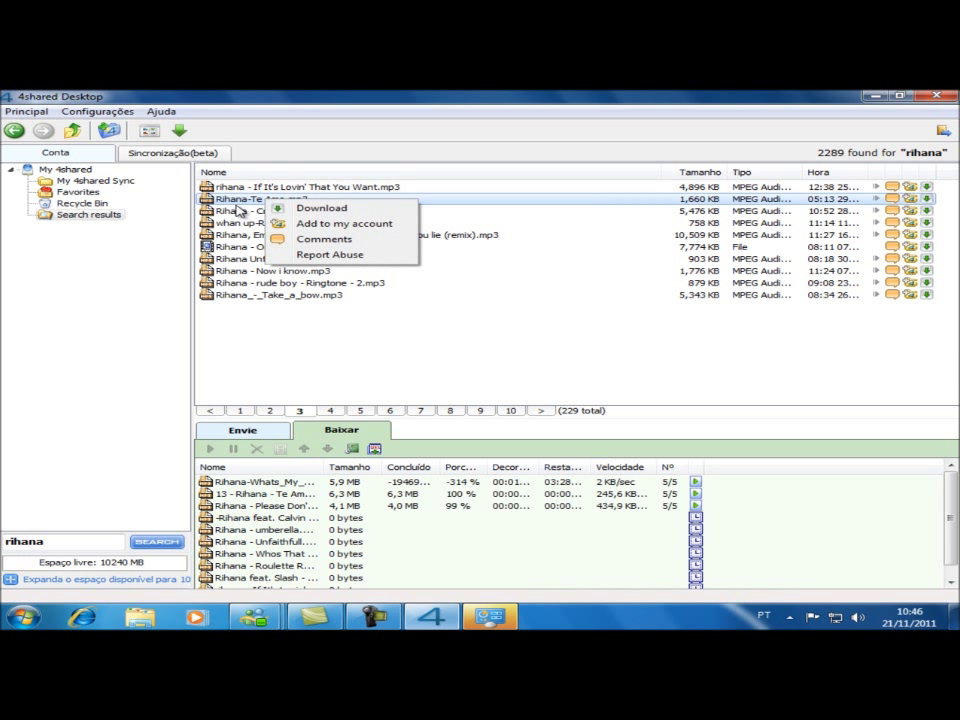
{"action": "left_click", "coordinate": [242, 210]}
{"action": "right_click", "coordinate": [344, 213]}
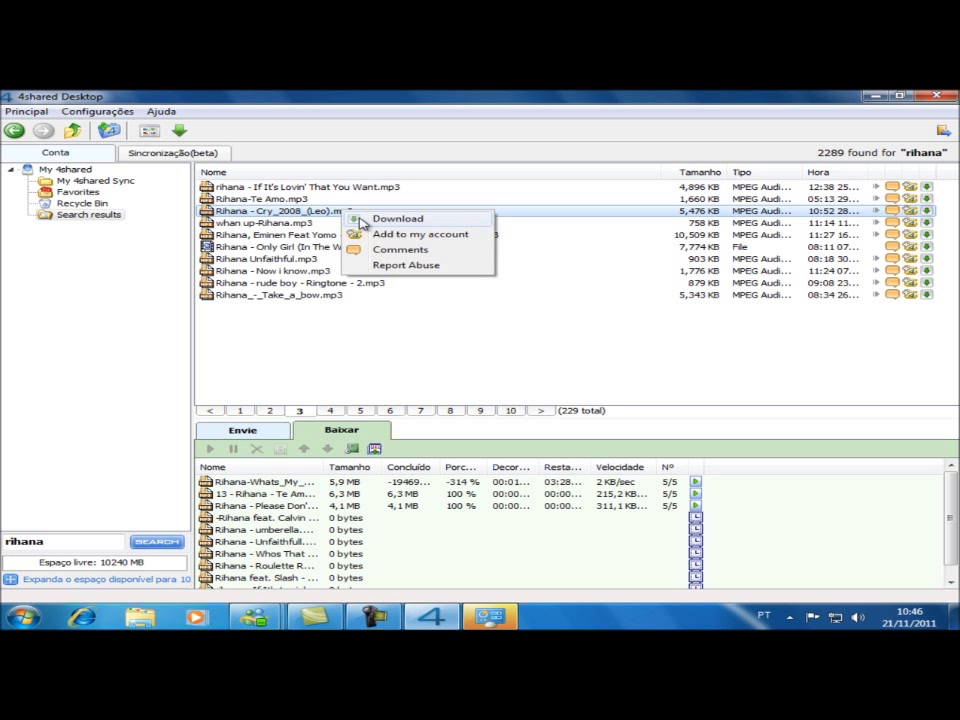
{"action": "left_click", "coordinate": [360, 219]}
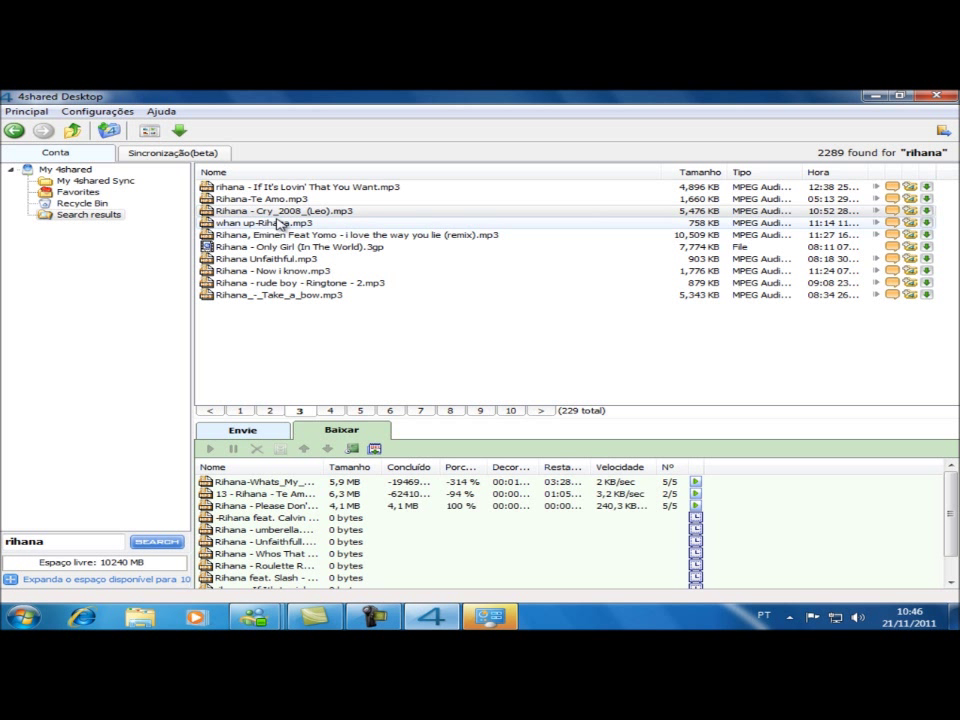
{"action": "left_click", "coordinate": [280, 224]}
{"action": "right_click", "coordinate": [280, 224]}
{"action": "left_click", "coordinate": [317, 228]}
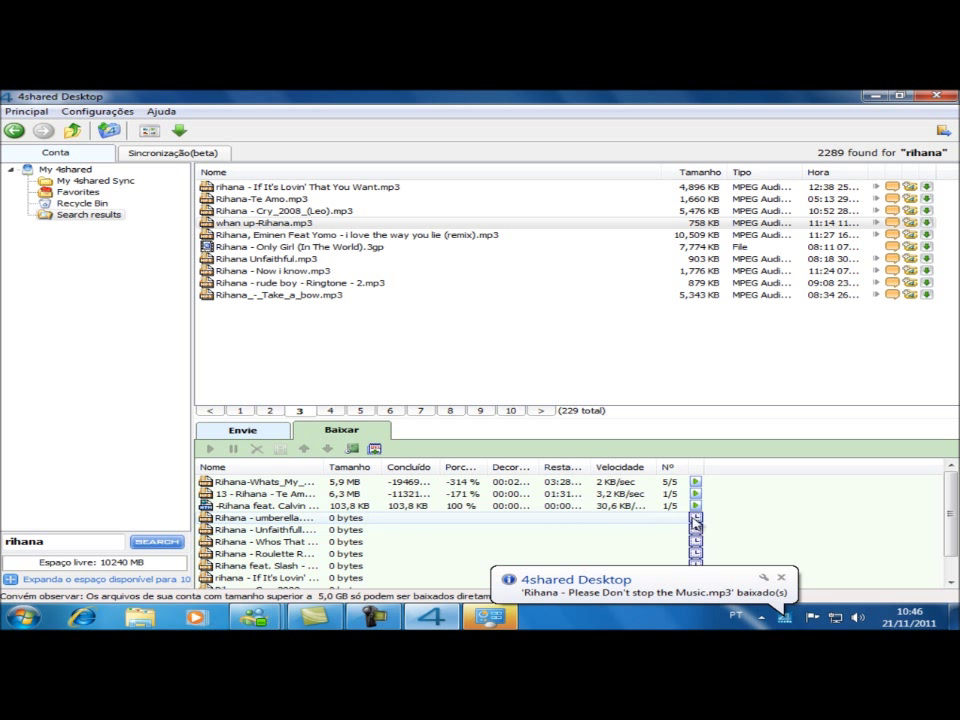
- Download "Rihana - Only Girl (In The World).3gp", "Rihana - Now i know.mp3" and "Rihana - rude boy - Ringtone - 2.mp3"
{"action": "right_click", "coordinate": [293, 237]}
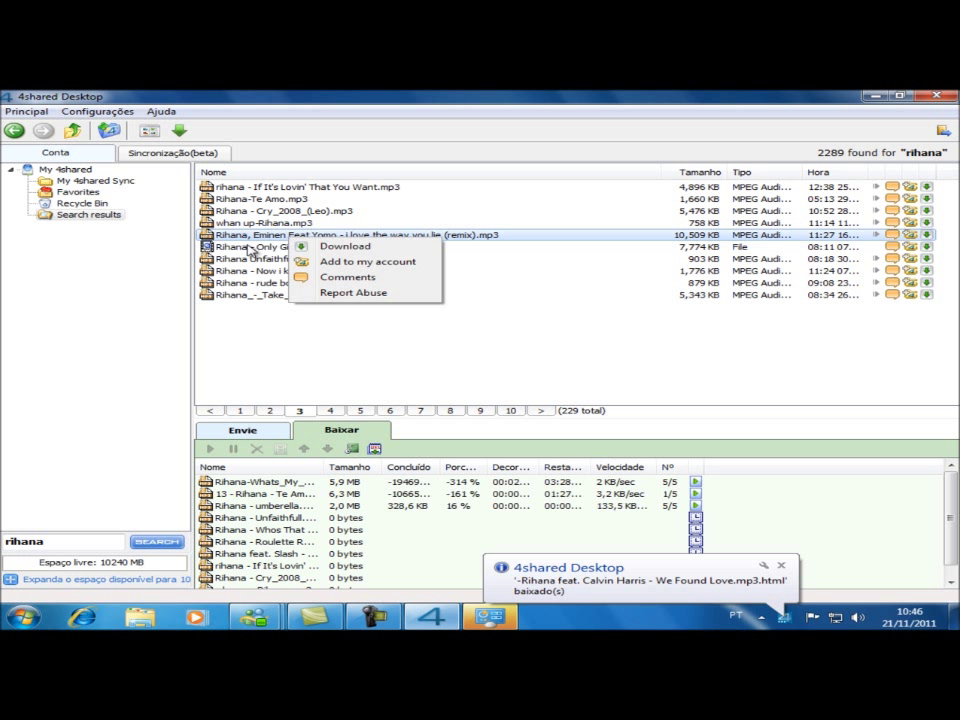
{"action": "left_click", "coordinate": [250, 248]}
{"action": "left_click", "coordinate": [278, 257]}
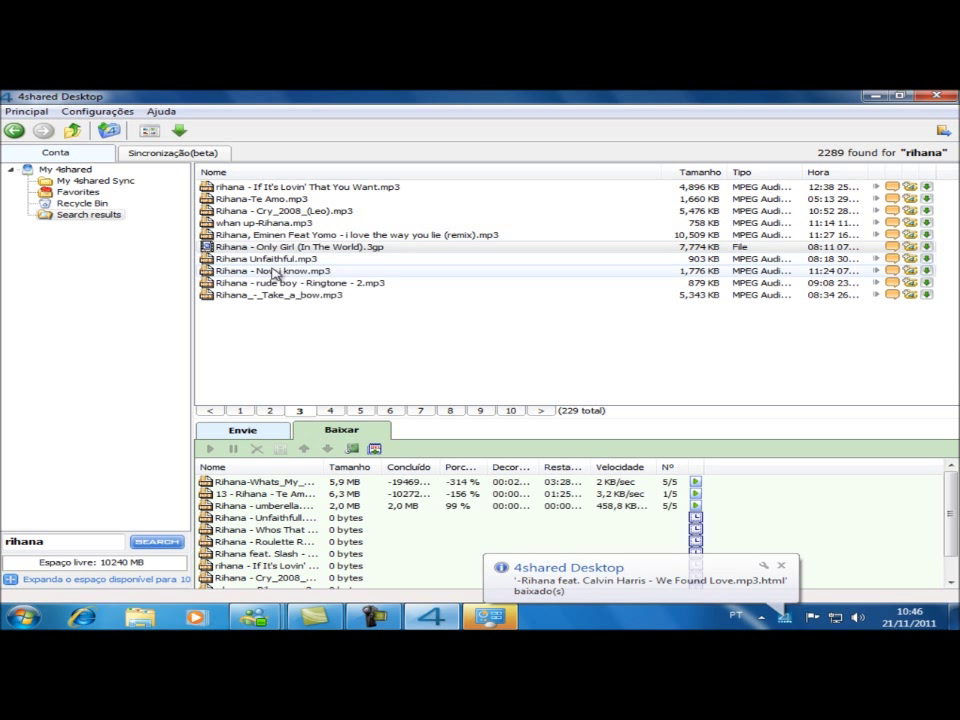
{"action": "right_click", "coordinate": [311, 272]}
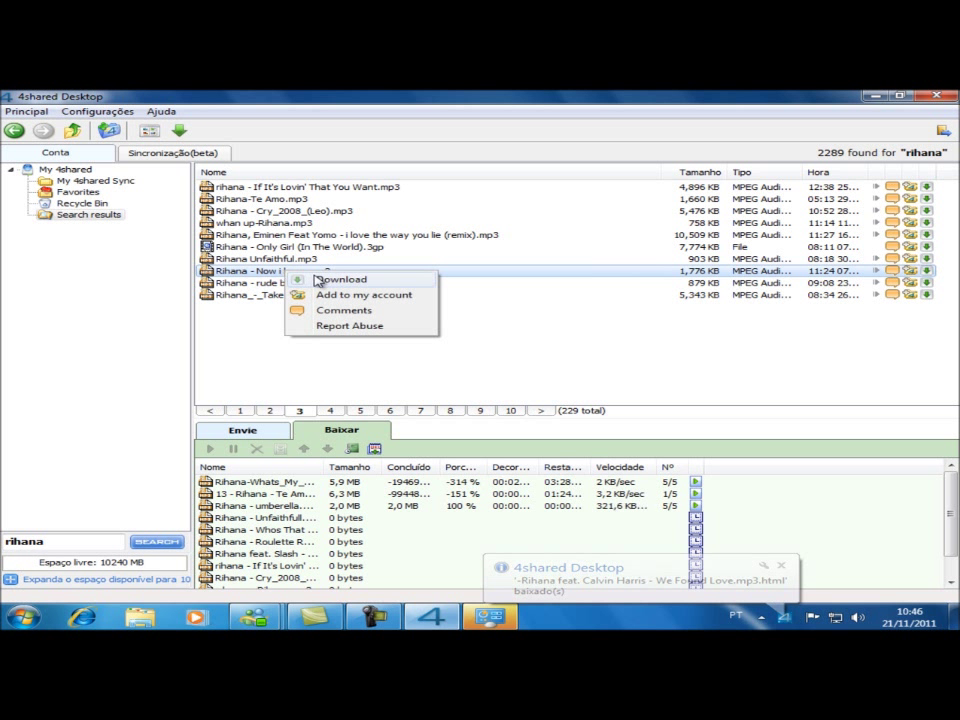
{"action": "left_click", "coordinate": [318, 282]}
{"action": "right_click", "coordinate": [264, 285]}
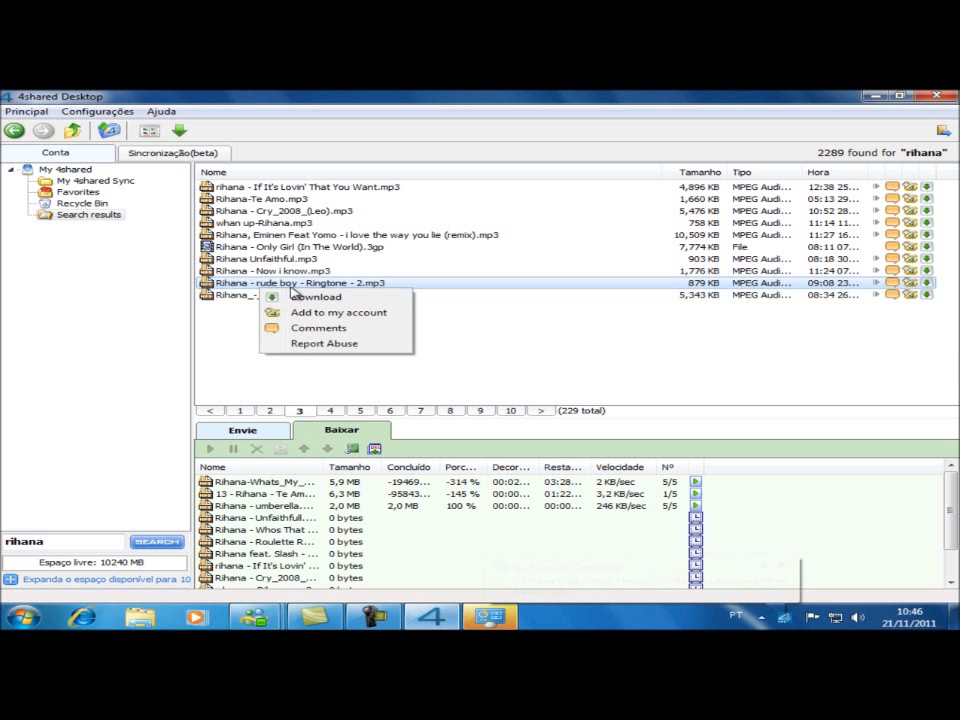
{"action": "left_click", "coordinate": [292, 297]}
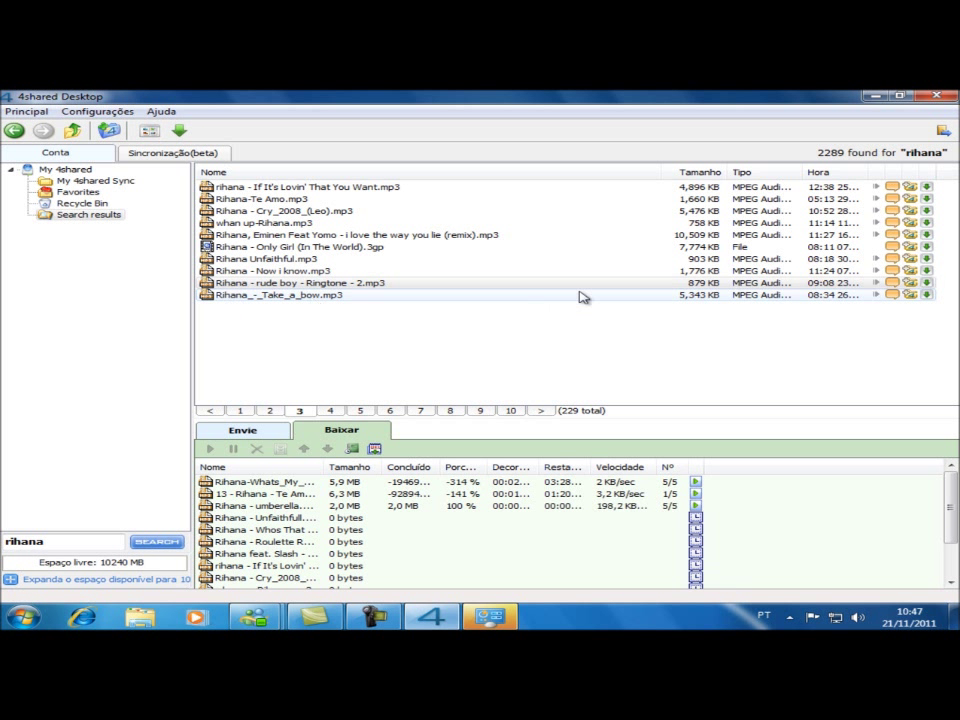
- Go to page 4 of the search results and download "rihana - cry.mp3"
{"action": "left_click", "coordinate": [330, 411]}
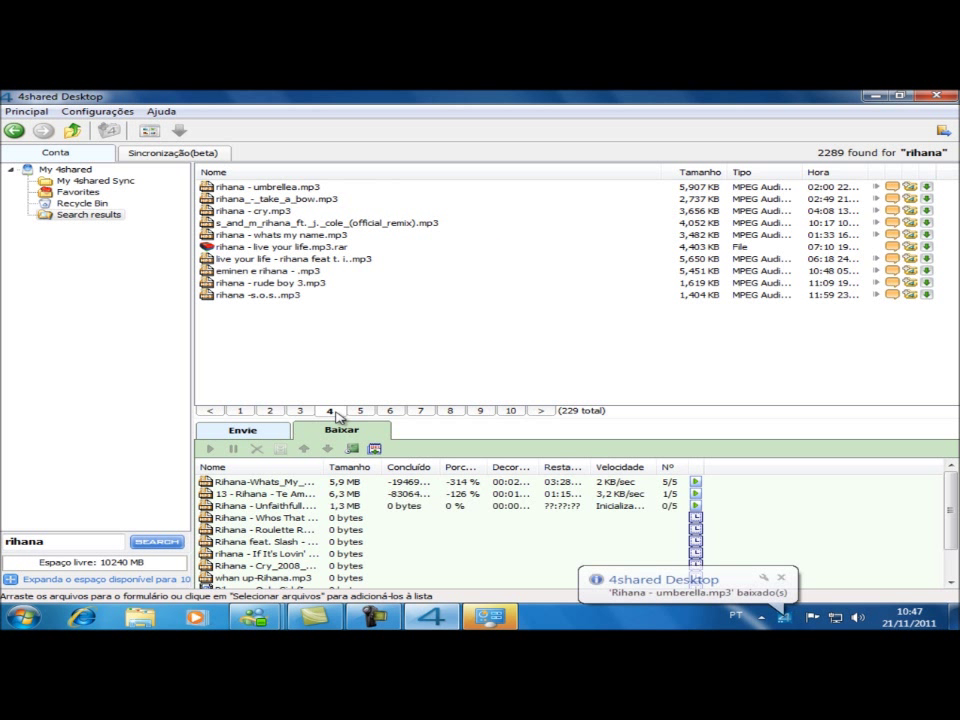
{"action": "right_click", "coordinate": [283, 210]}
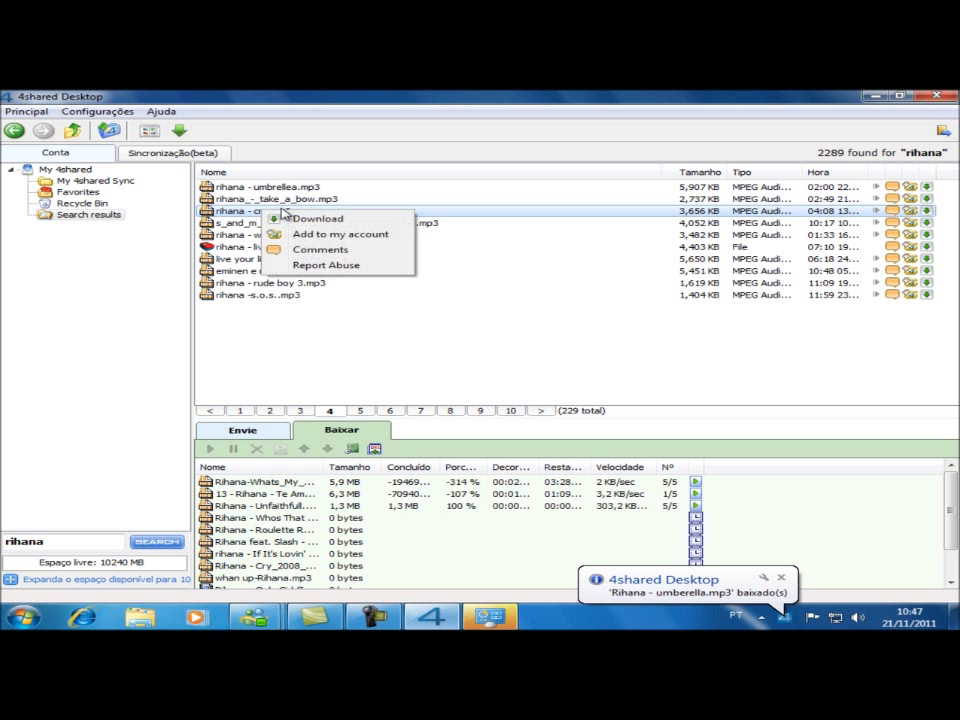
{"action": "left_click", "coordinate": [295, 218]}
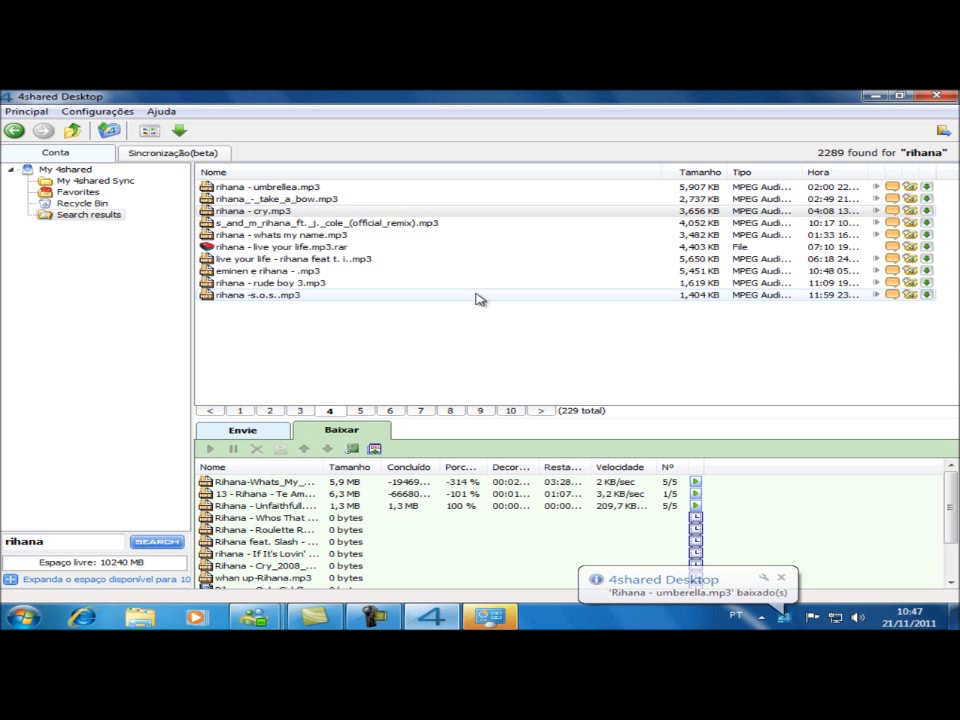
- Go to page 5 of the results and download the "Rihana & Bilionaire Hip Hop" remix and "Rihana 2011 - I Love the Way You Lie"
{"action": "left_click", "coordinate": [360, 412]}
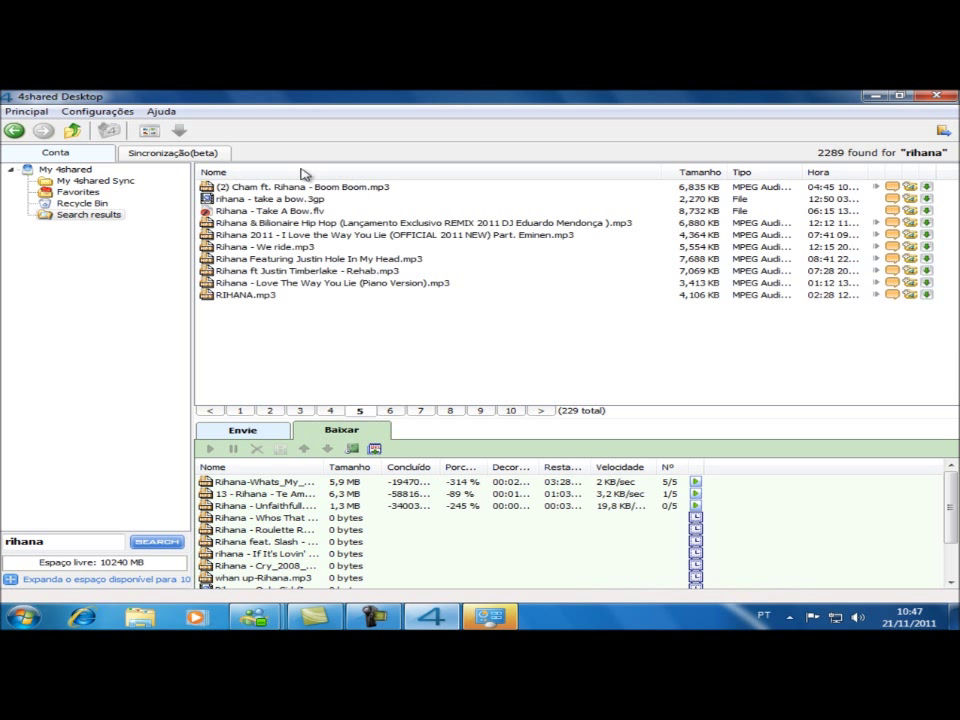
{"action": "right_click", "coordinate": [283, 226]}
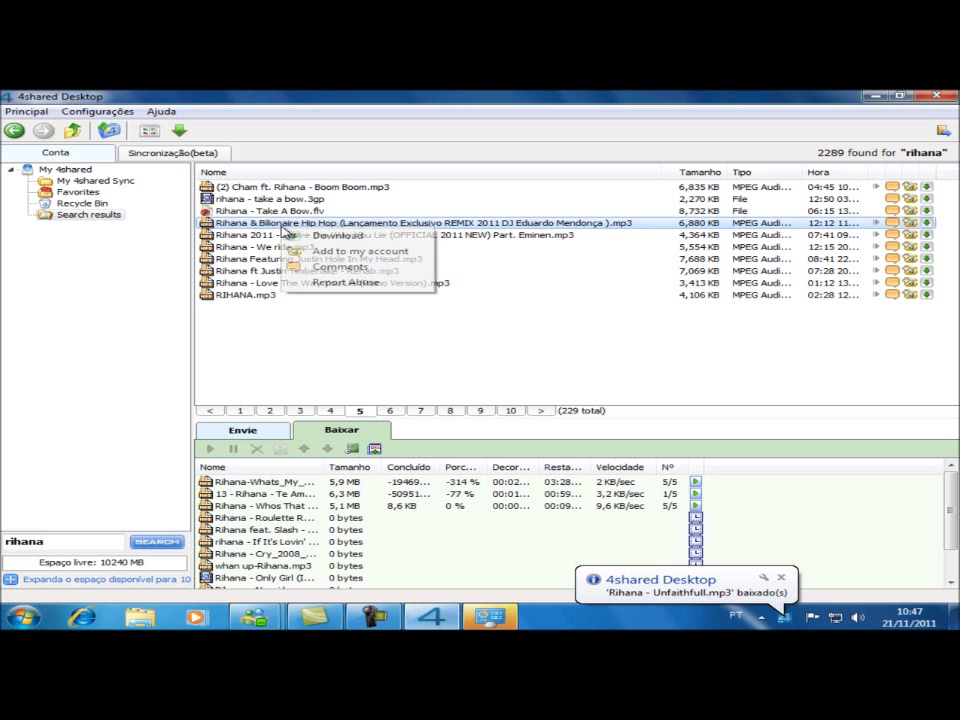
{"action": "left_click", "coordinate": [333, 236]}
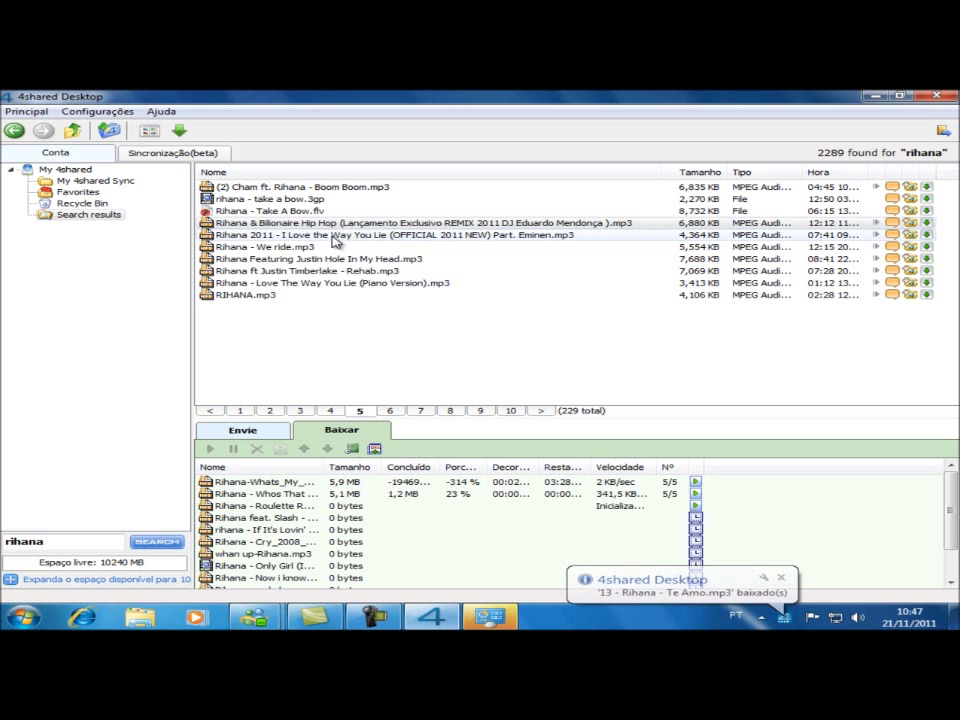
{"action": "right_click", "coordinate": [338, 236]}
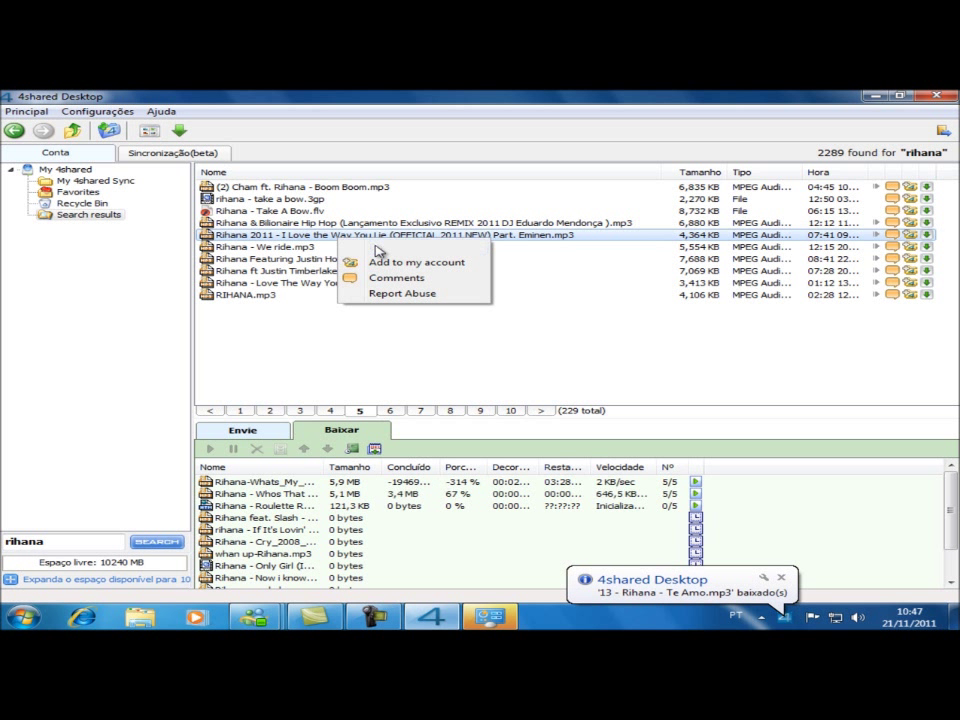
{"action": "left_click", "coordinate": [350, 247]}
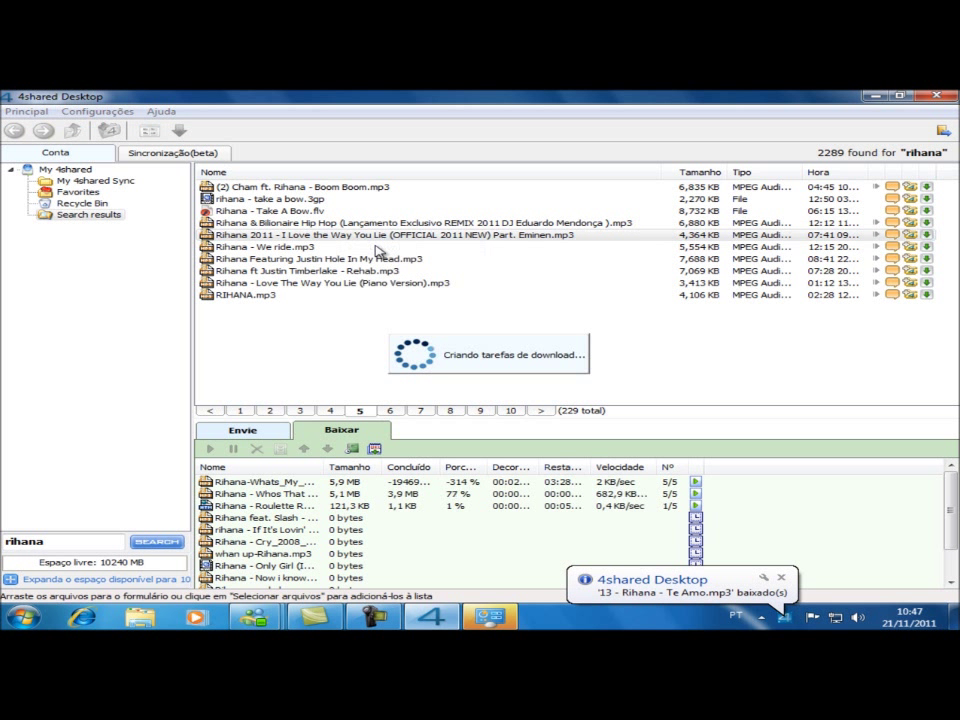
- Download "Rihana Featuring Justin Hole In My Head.mp3", "Rihana ft Justin Timberlake - Rehab.mp3" and "Rihana - Love The Way You Lie (Piano Version).mp3"
{"action": "right_click", "coordinate": [319, 262]}
{"action": "left_click", "coordinate": [354, 272]}
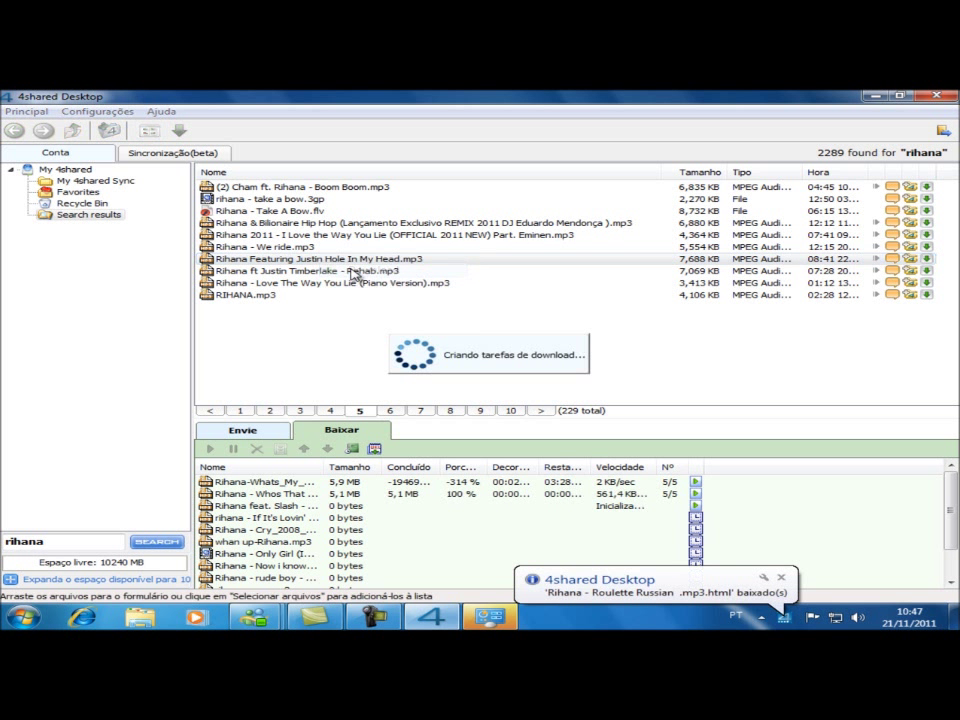
{"action": "right_click", "coordinate": [351, 273]}
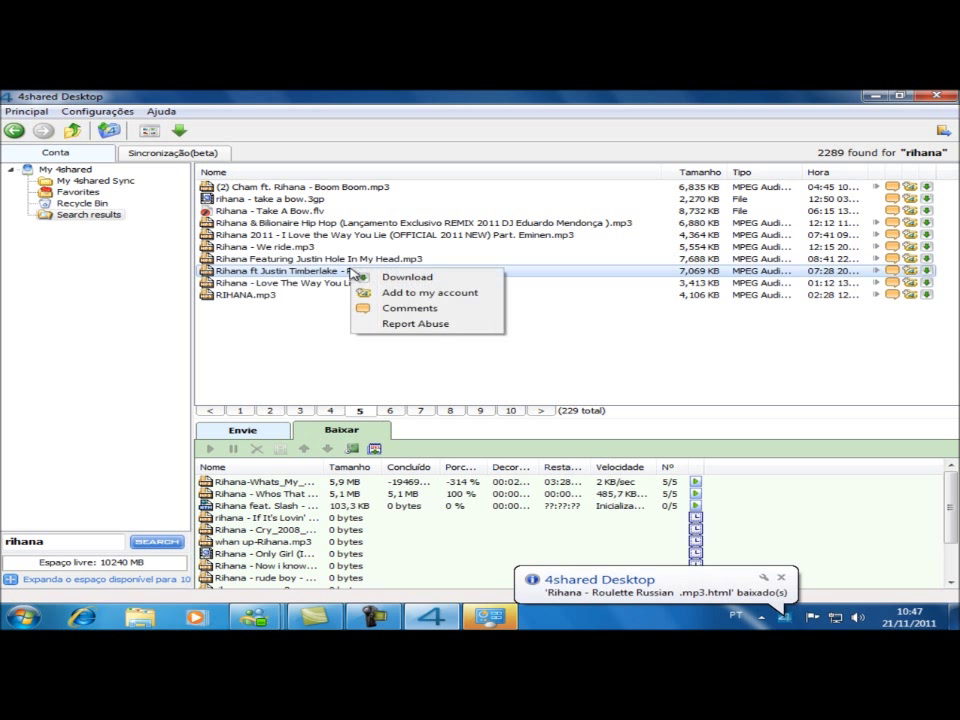
{"action": "left_click", "coordinate": [409, 278]}
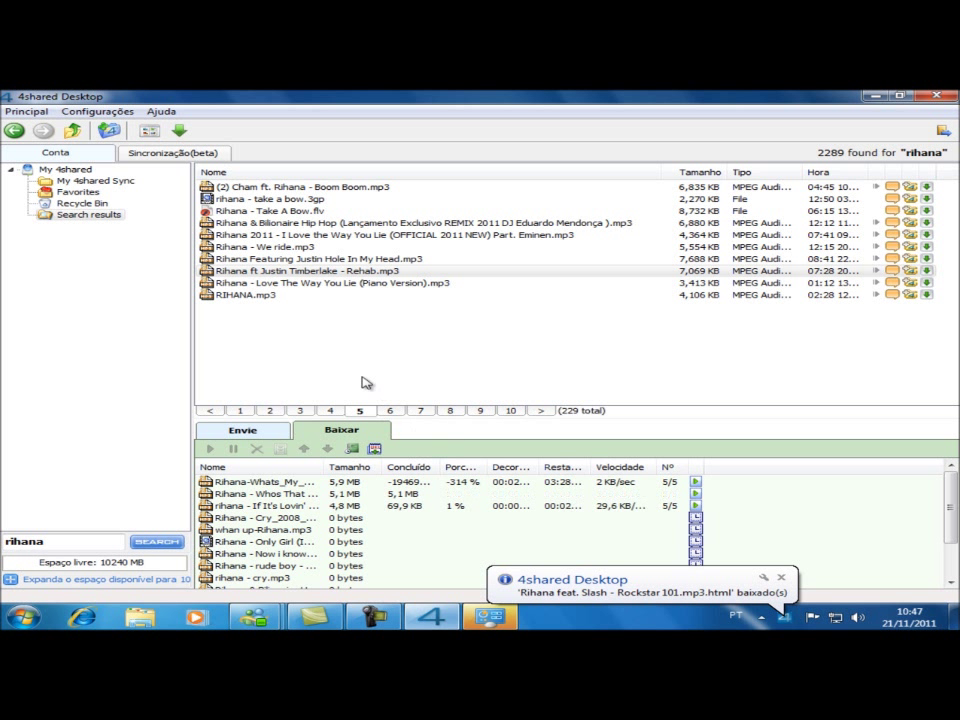
{"action": "right_click", "coordinate": [314, 283]}
{"action": "left_click", "coordinate": [361, 291]}
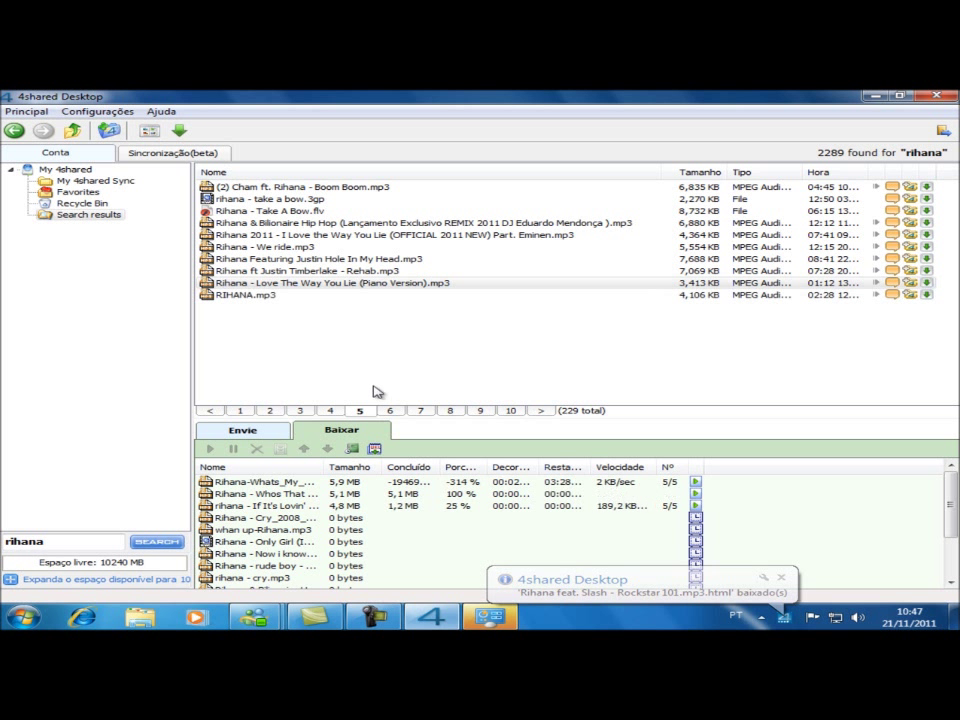
- Go to page 6 of the search results and look through the download queue
{"action": "left_click", "coordinate": [391, 411]}
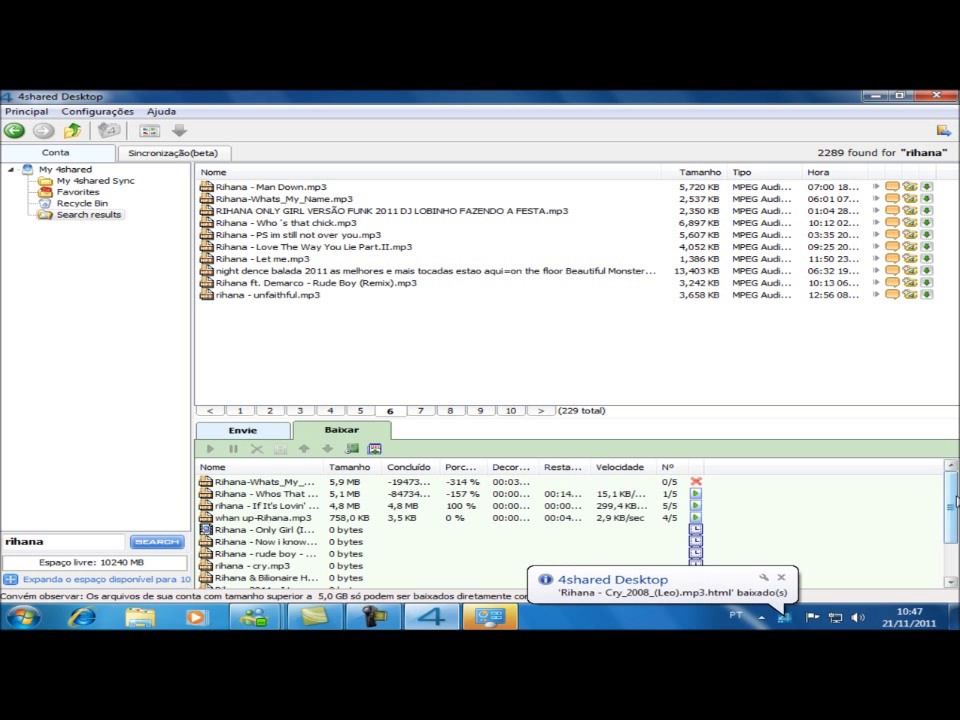
{"action": "left_click_drag", "start_coordinate": [952, 484], "coordinate": [949, 510]}
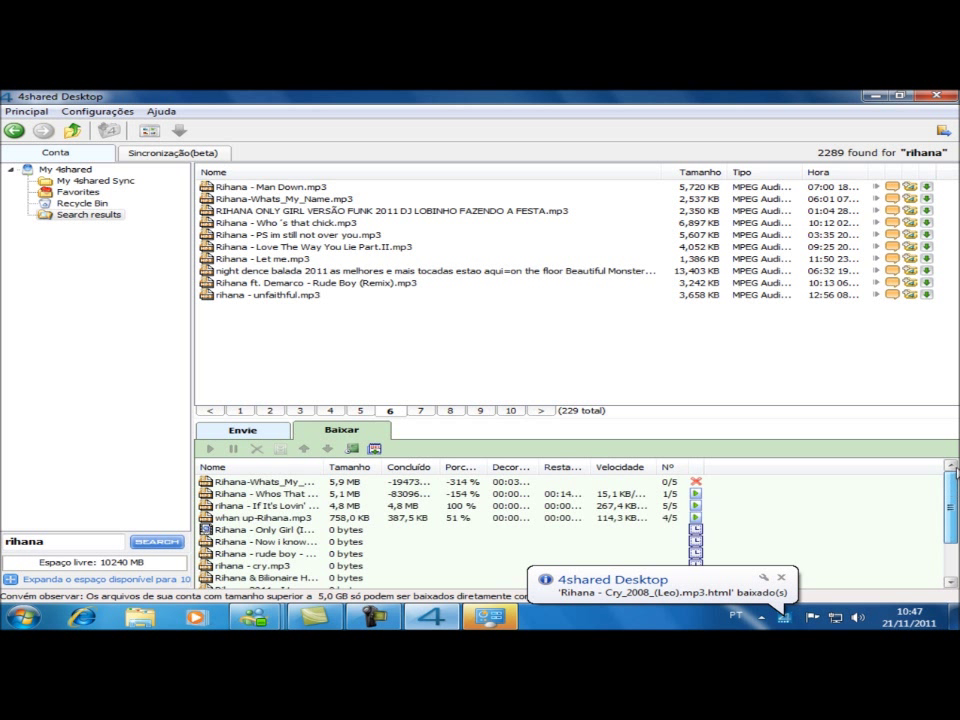
{"action": "left_click", "coordinate": [301, 531]}
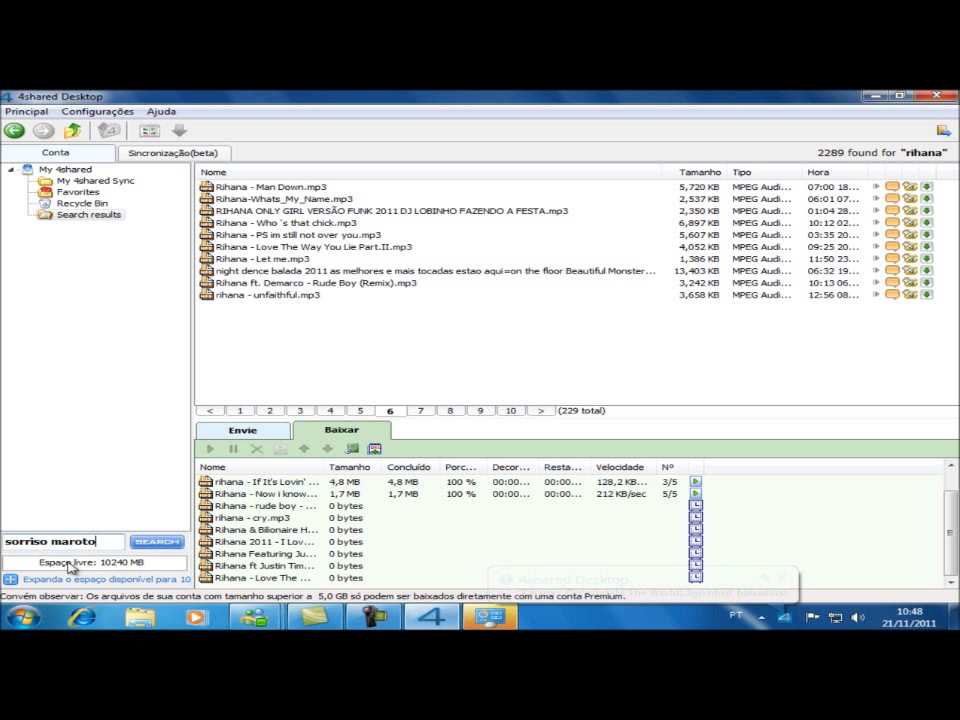
- Search 4shared for "sorriso maroto"
{"action": "left_click", "coordinate": [172, 542]}
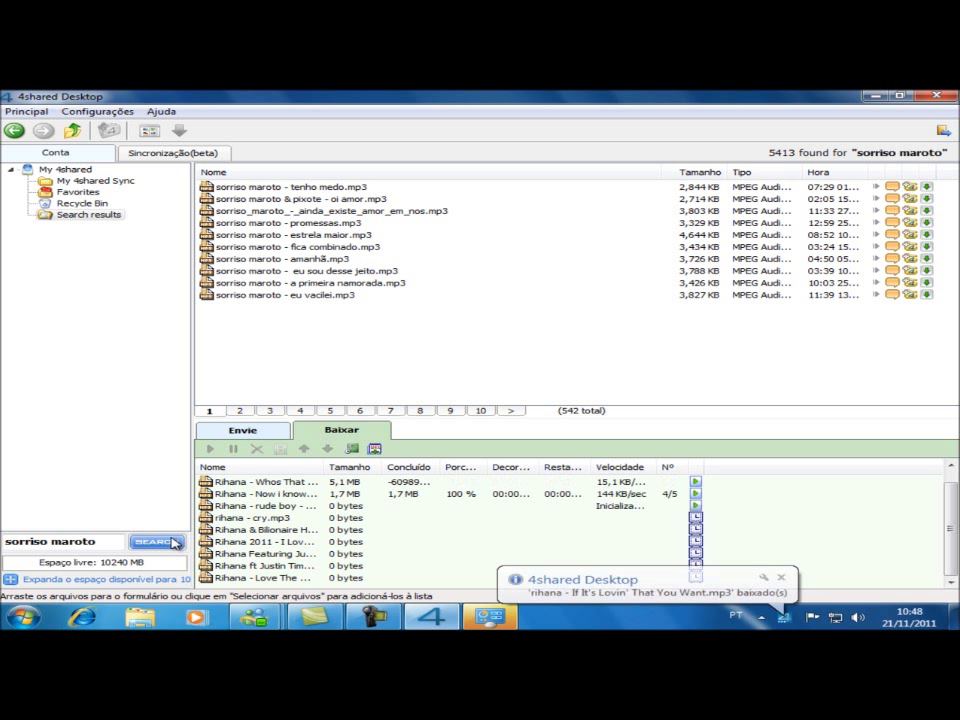
{"action": "left_click", "coordinate": [175, 542]}
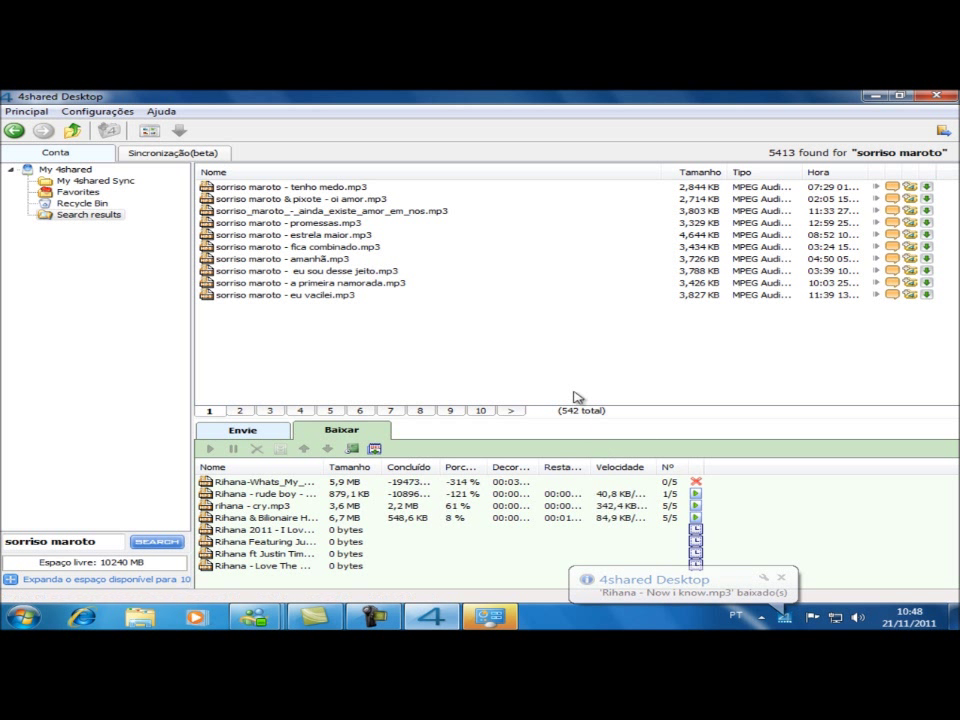
- Look over the songs on page 1 of the "sorriso maroto" results without downloading any
{"action": "right_click", "coordinate": [279, 198]}
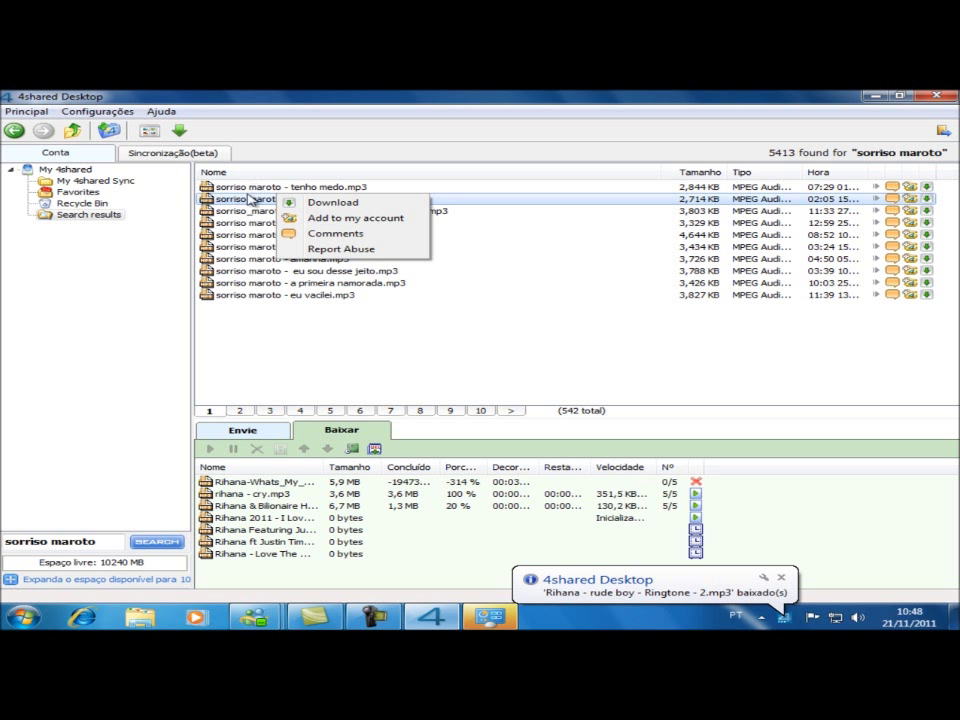
{"action": "left_click", "coordinate": [246, 187]}
{"action": "left_click", "coordinate": [253, 259]}
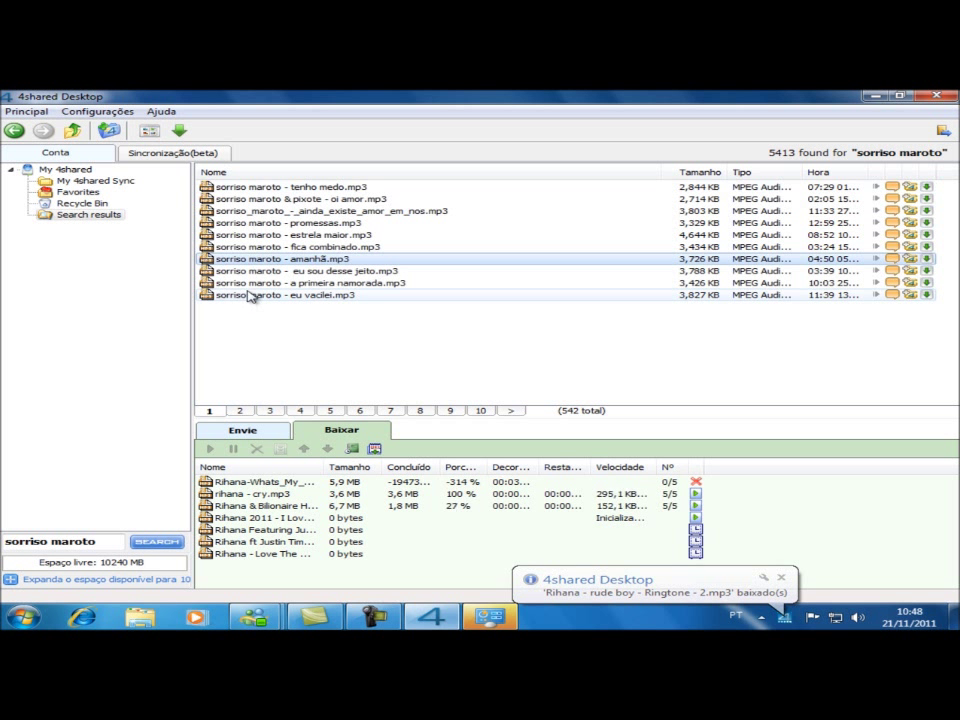
{"action": "left_click", "coordinate": [253, 295]}
{"action": "left_click", "coordinate": [255, 235]}
{"action": "left_click", "coordinate": [258, 199]}
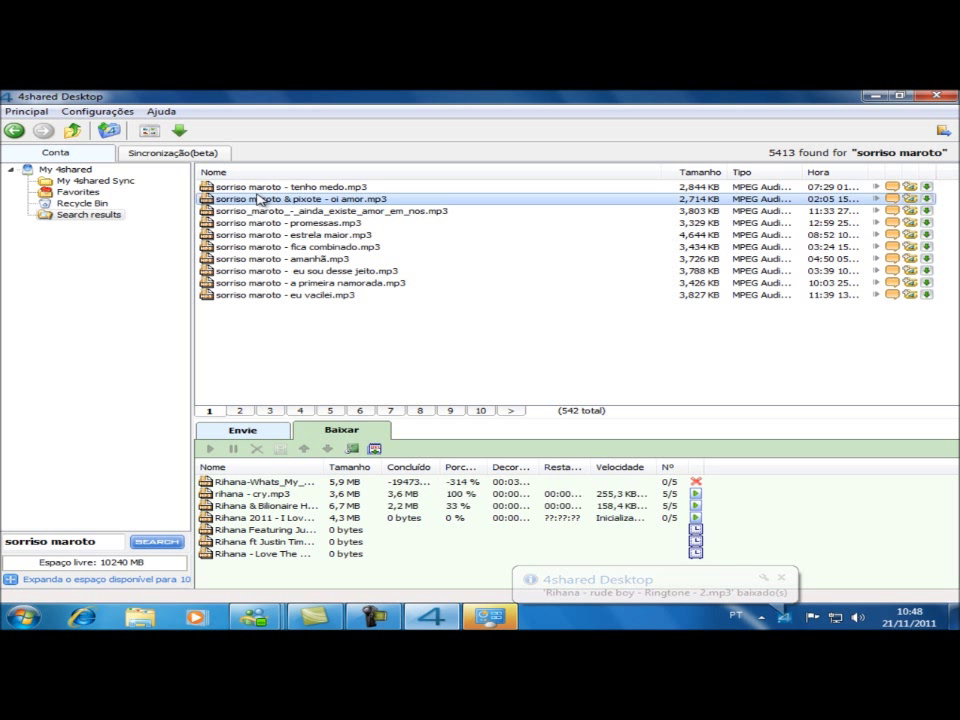
{"action": "left_click", "coordinate": [262, 187]}
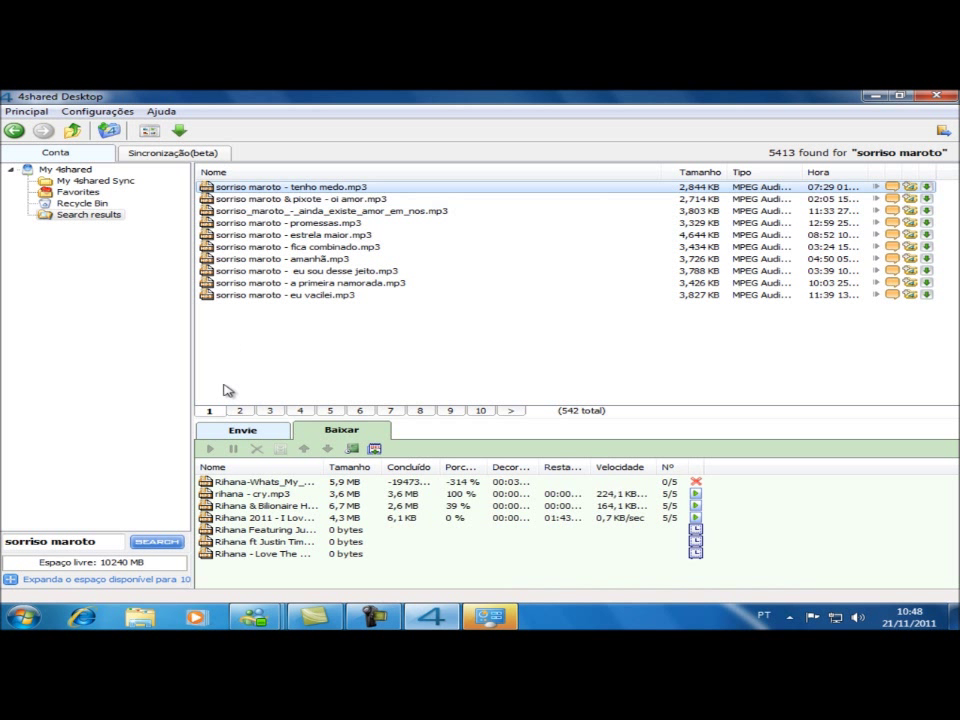
- Browse pages 2 to 6 of the "sorriso maroto" search results
{"action": "left_click", "coordinate": [240, 411]}
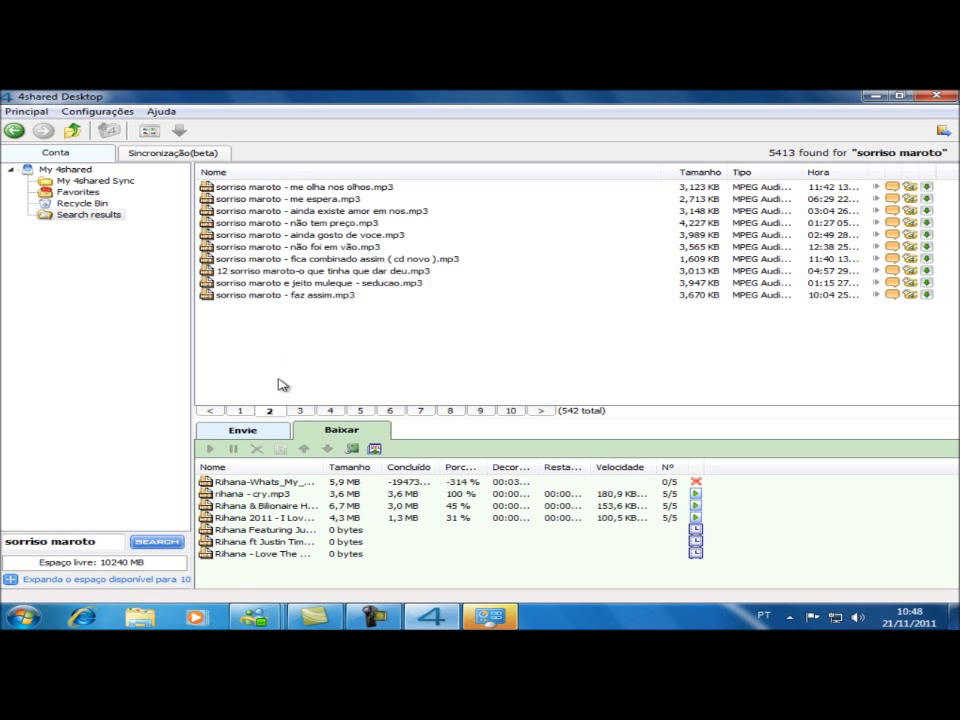
{"action": "left_click", "coordinate": [299, 411]}
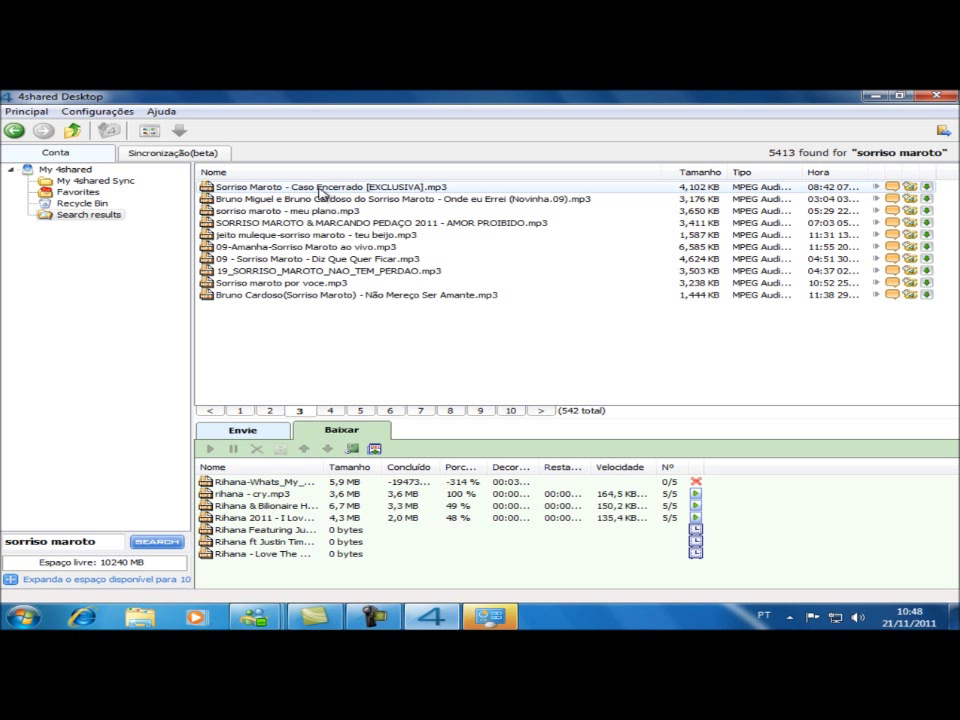
{"action": "left_click", "coordinate": [329, 411]}
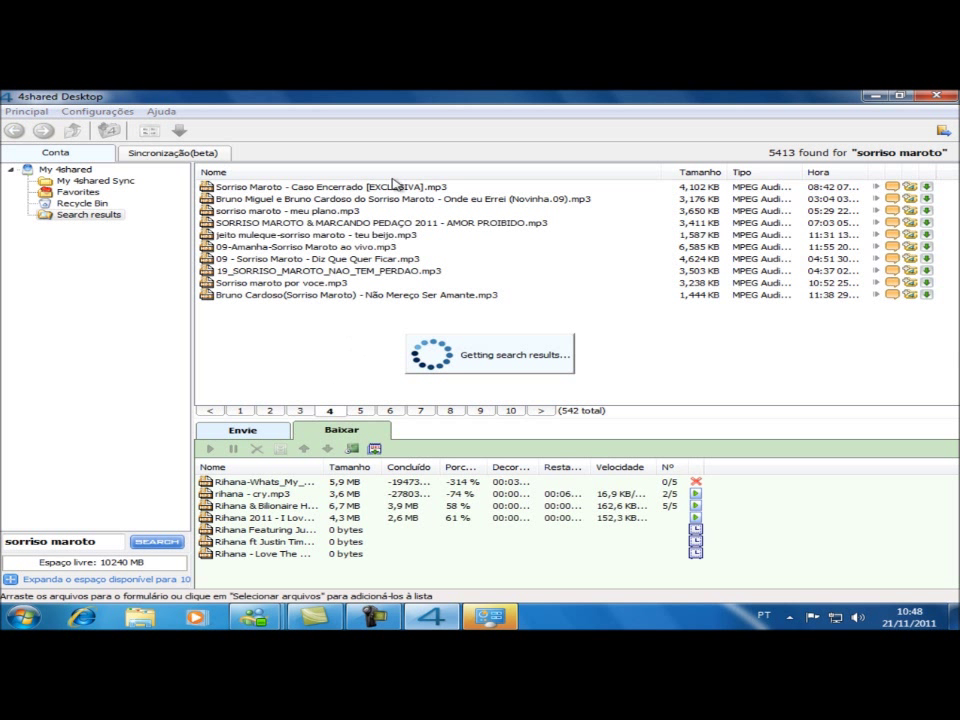
{"action": "left_click", "coordinate": [366, 411]}
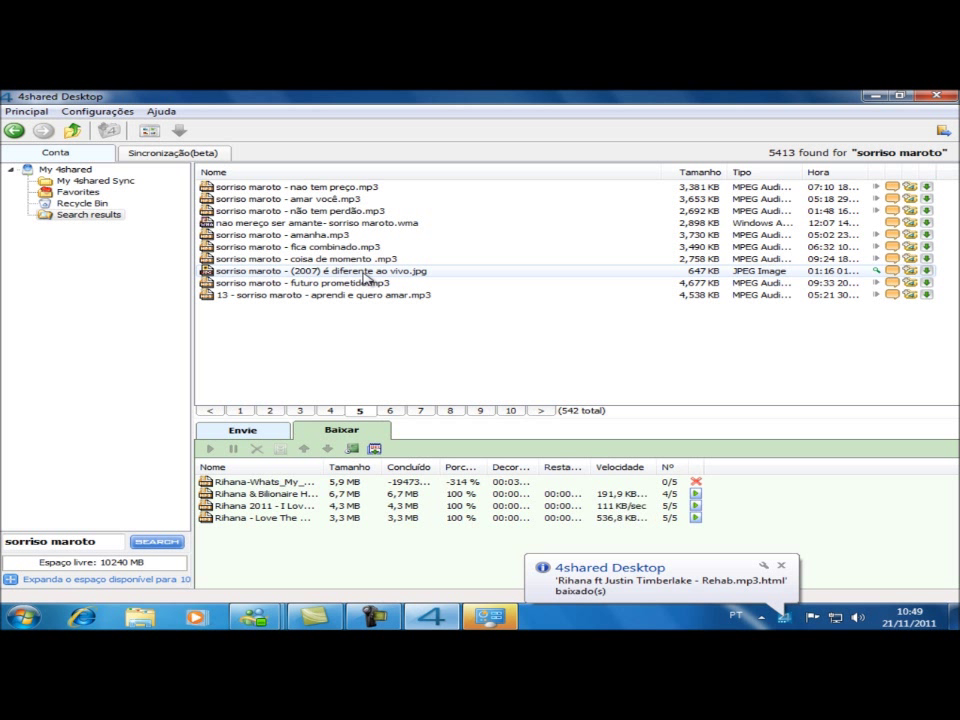
{"action": "left_click", "coordinate": [390, 411]}
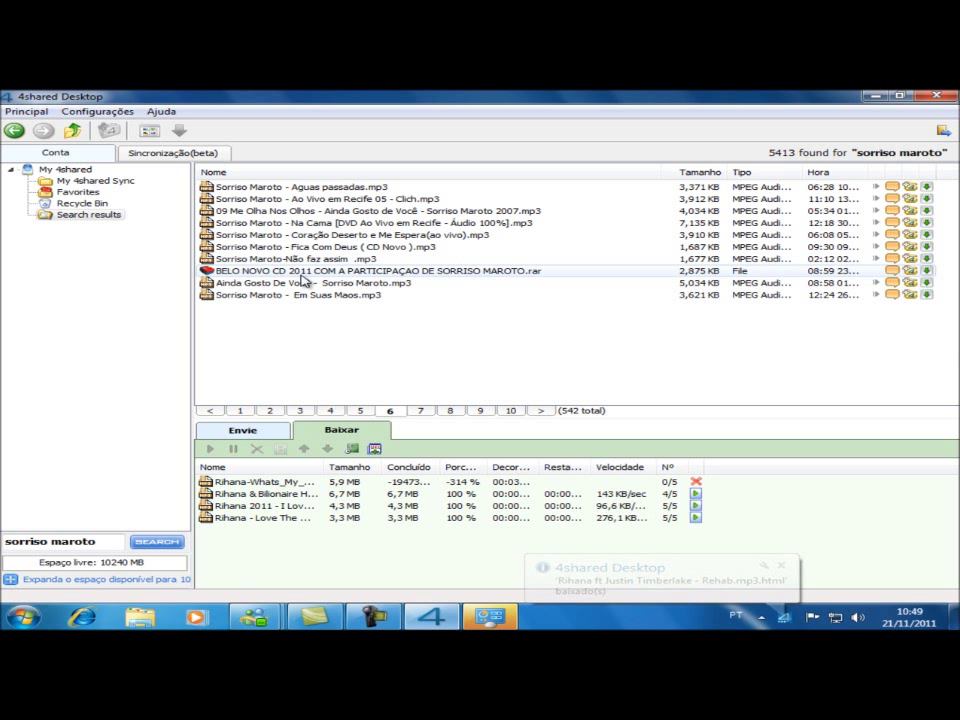
- Go to page 7 of the "sorriso maroto" results and look over its songs without downloading any
{"action": "left_click", "coordinate": [421, 411]}
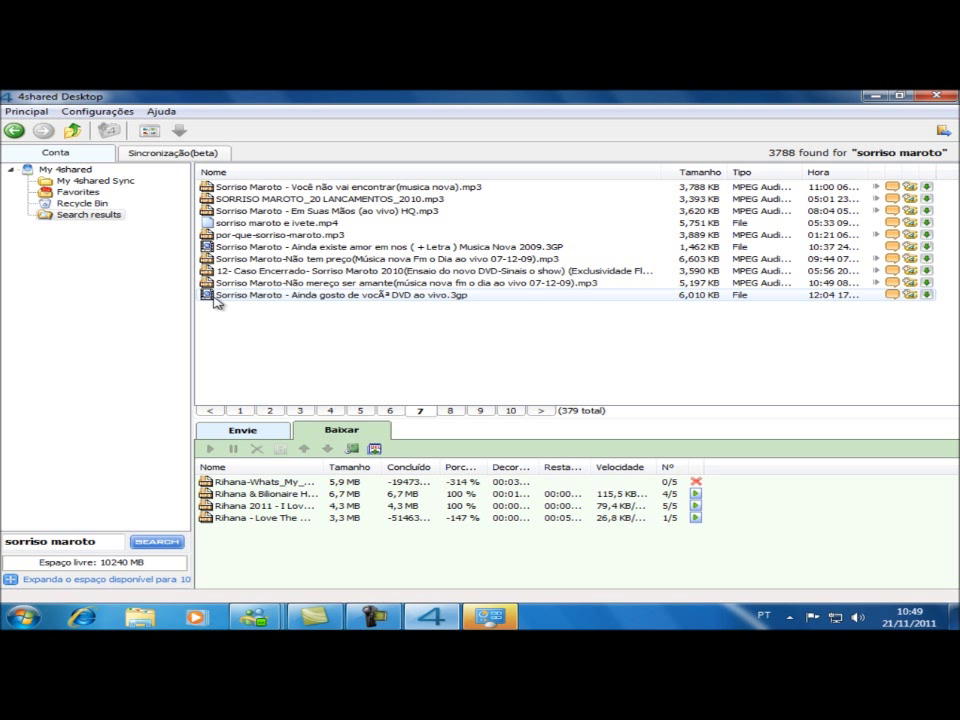
{"action": "left_click", "coordinate": [215, 300]}
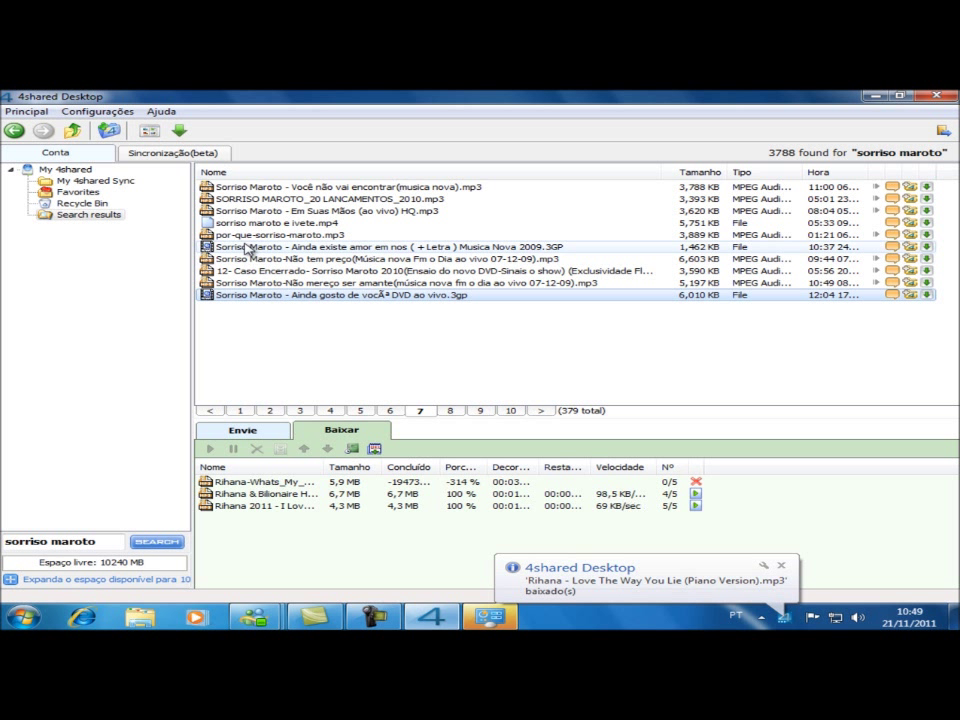
{"action": "left_click", "coordinate": [244, 249]}
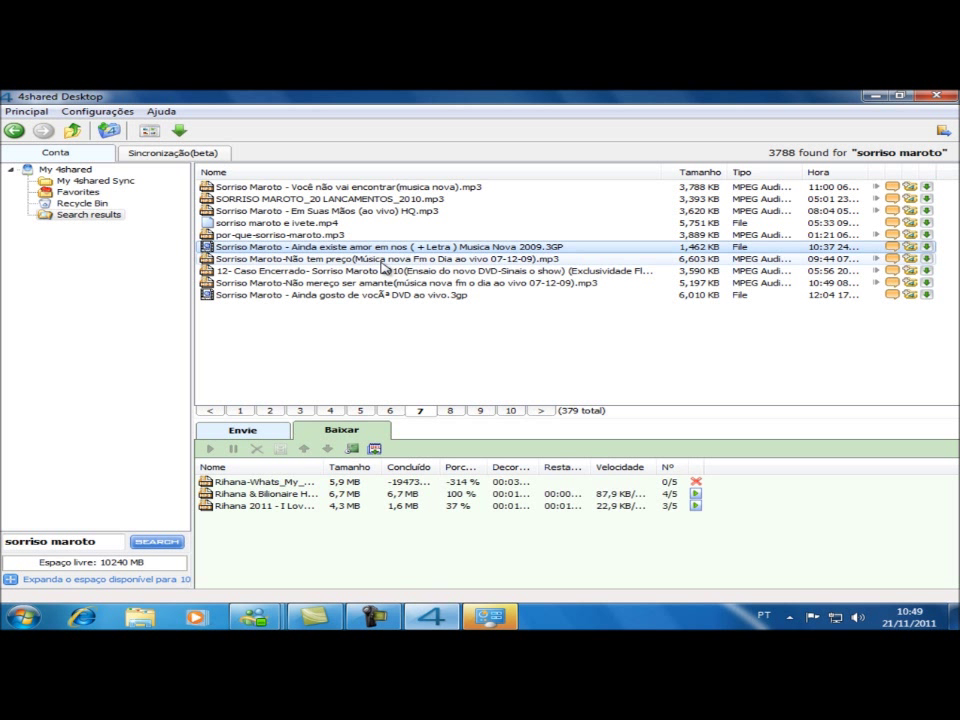
{"action": "left_click", "coordinate": [330, 282]}
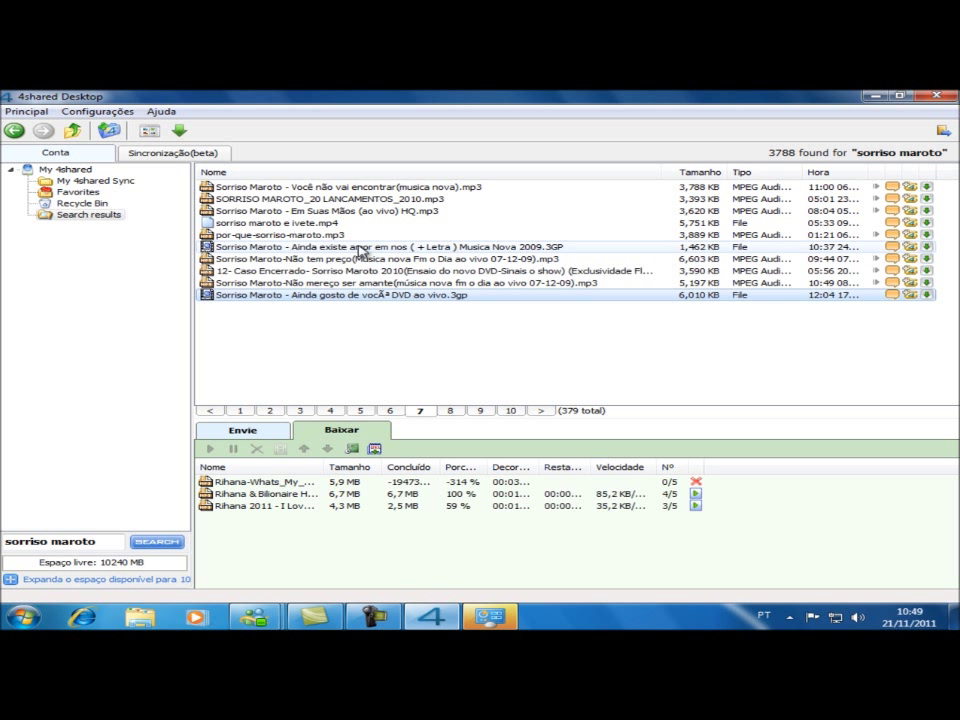
{"action": "left_click", "coordinate": [330, 187]}
- Search 4shared for "cris braw"
{"action": "left_click", "coordinate": [99, 541]}
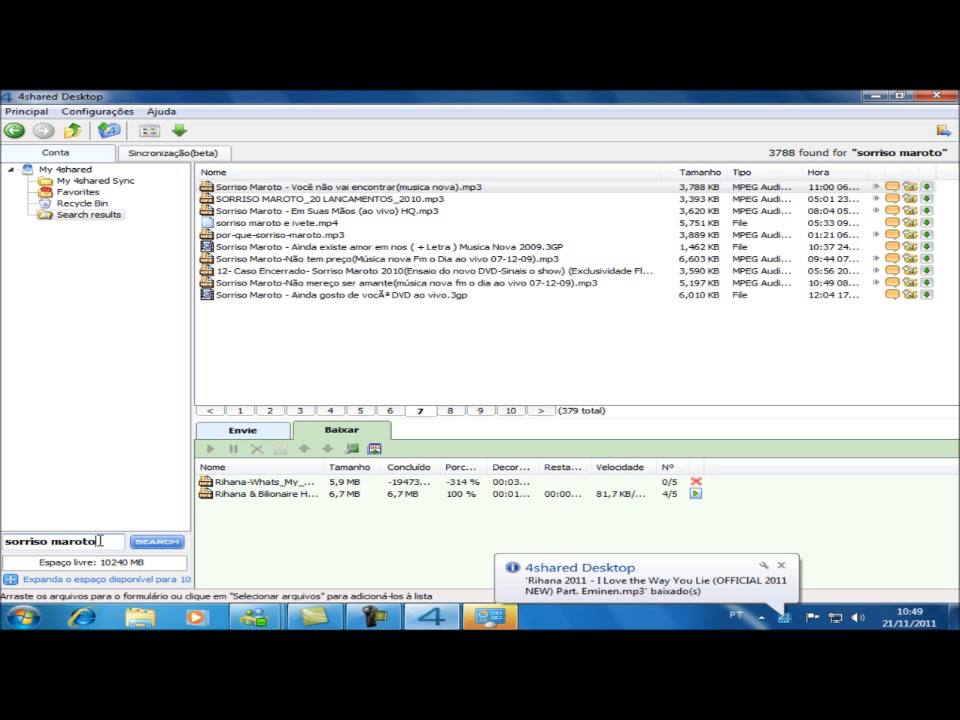
{"action": "key", "text": "BackSpace"}
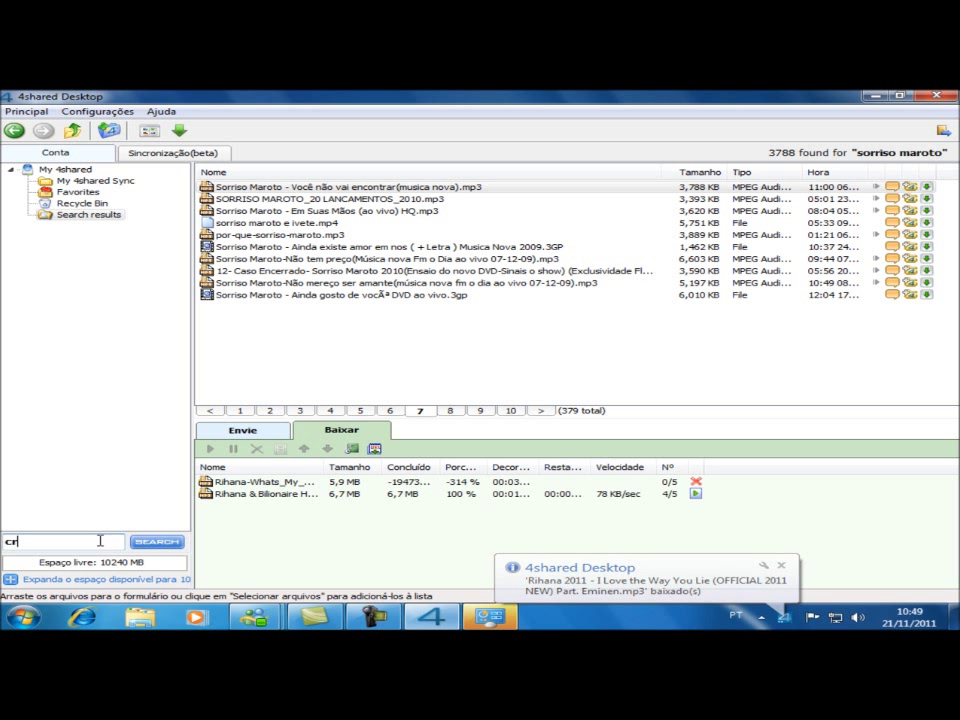
{"action": "type", "text": "cris braw"}
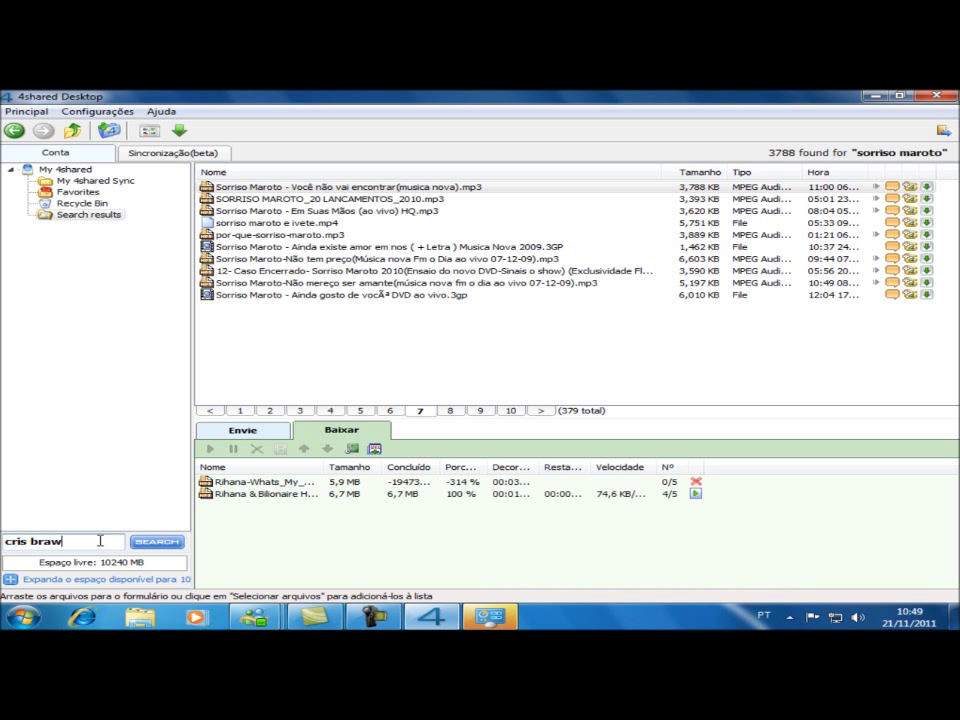
{"action": "left_click", "coordinate": [160, 543]}
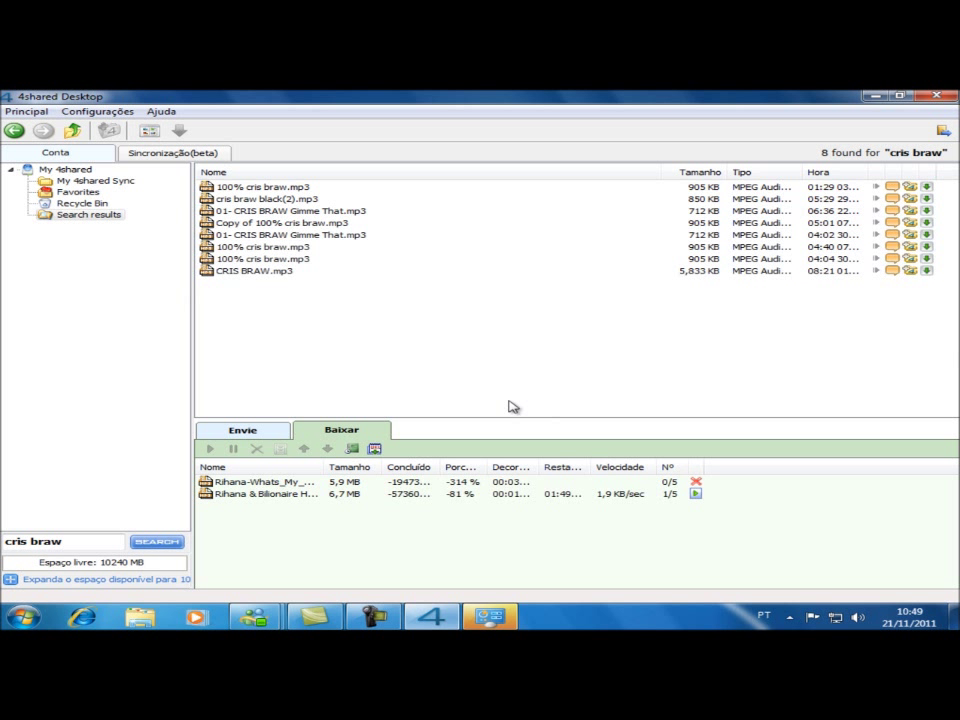
- Look over the upload and download queues and the synchronization and account views
{"action": "left_click", "coordinate": [268, 434]}
{"action": "left_click", "coordinate": [322, 433]}
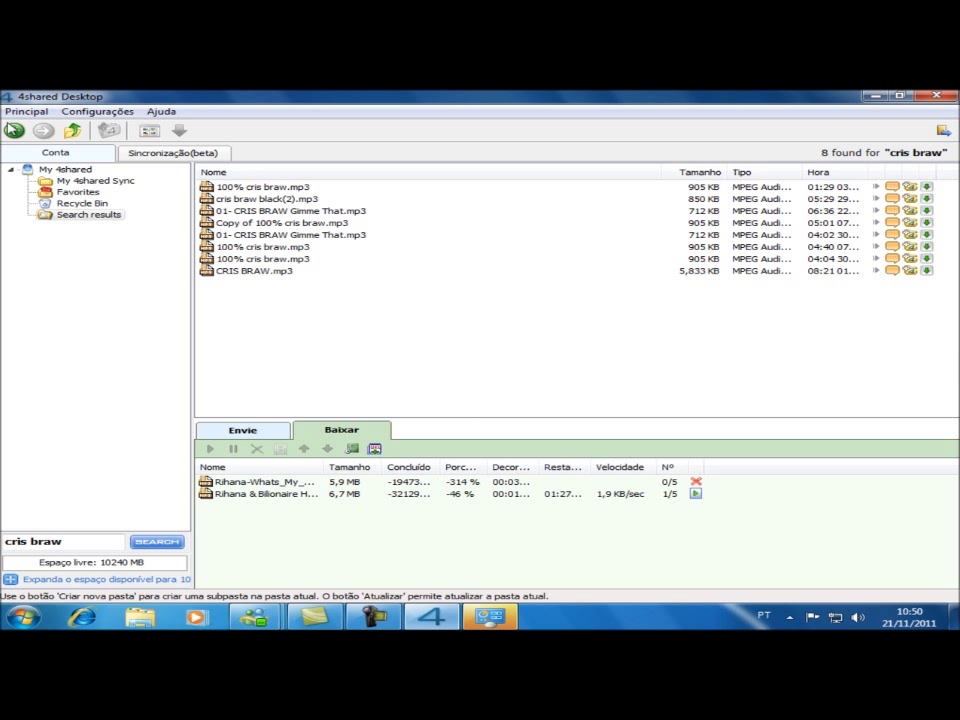
{"action": "left_click", "coordinate": [155, 157]}
{"action": "left_click", "coordinate": [85, 158]}
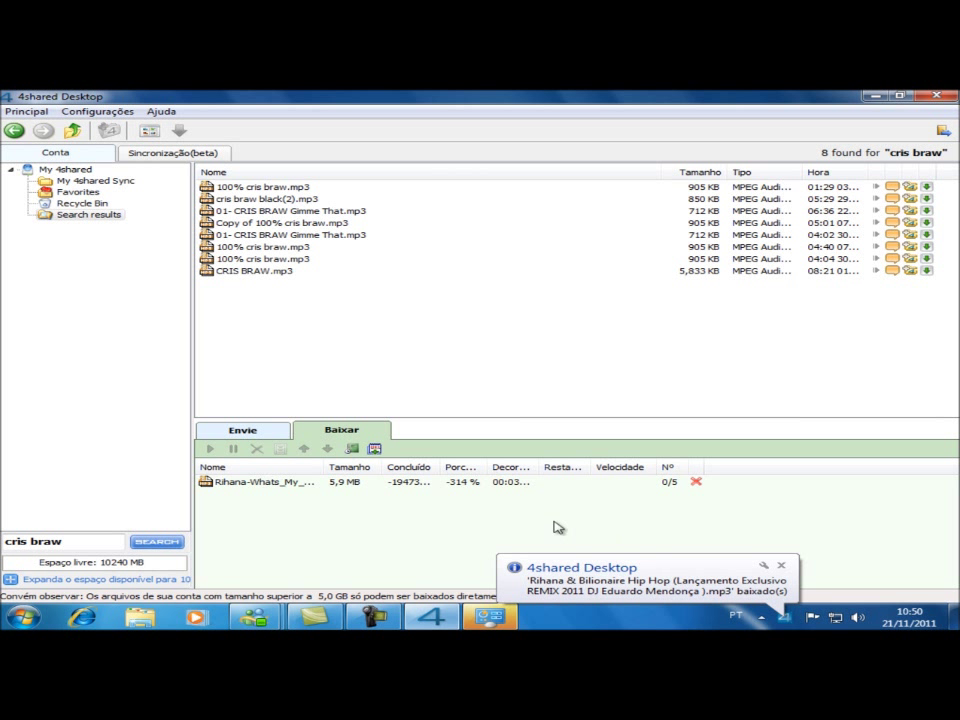
- Look at the file selection dialog for uploads without choosing a file
{"action": "left_click", "coordinate": [245, 431]}
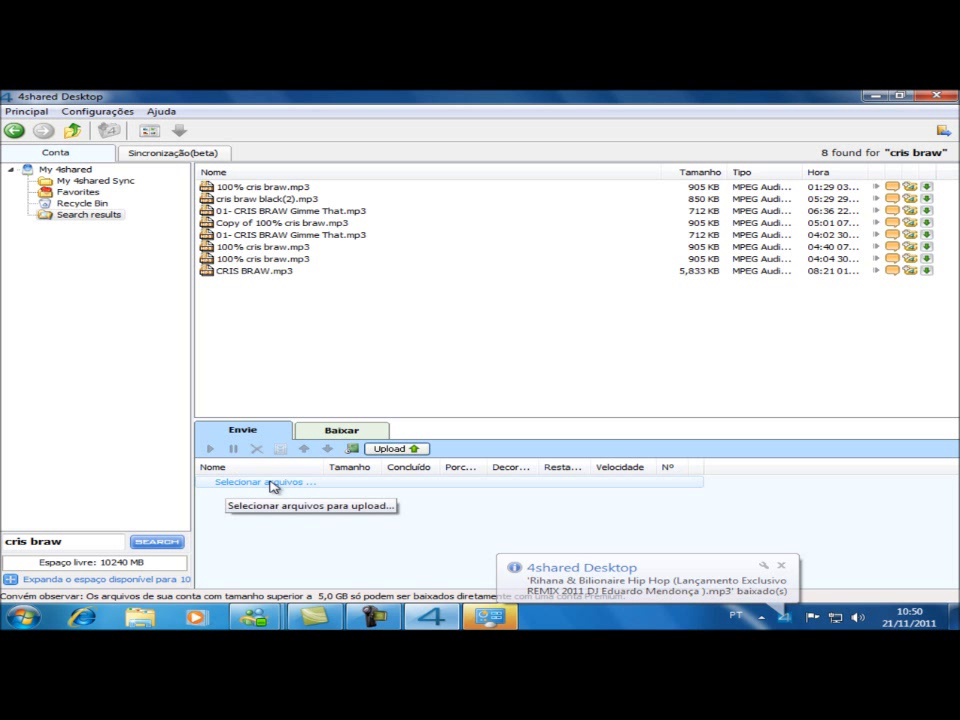
{"action": "left_click", "coordinate": [270, 483]}
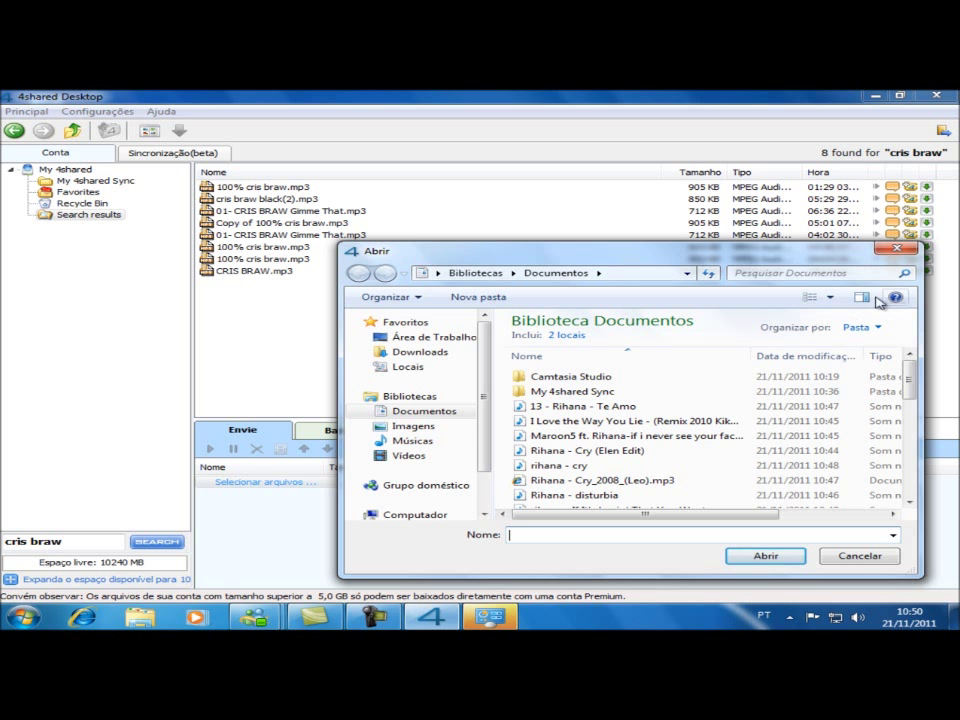
{"action": "left_click", "coordinate": [895, 250]}
- Close 4shared Desktop and the Windows Update window
{"action": "left_click", "coordinate": [937, 95]}
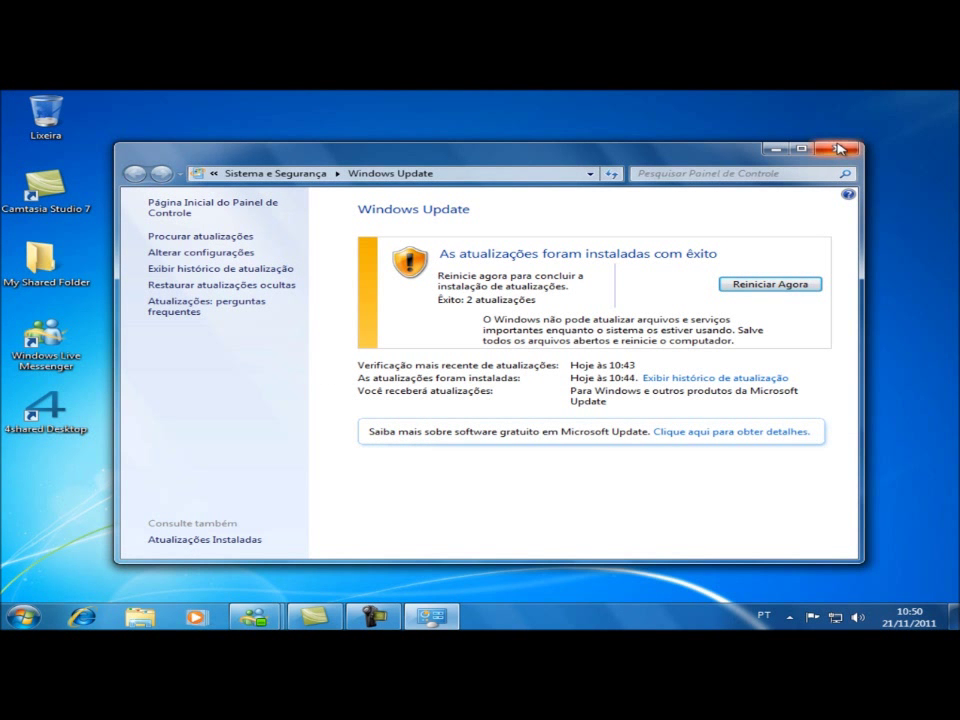
{"action": "left_click", "coordinate": [838, 148]}
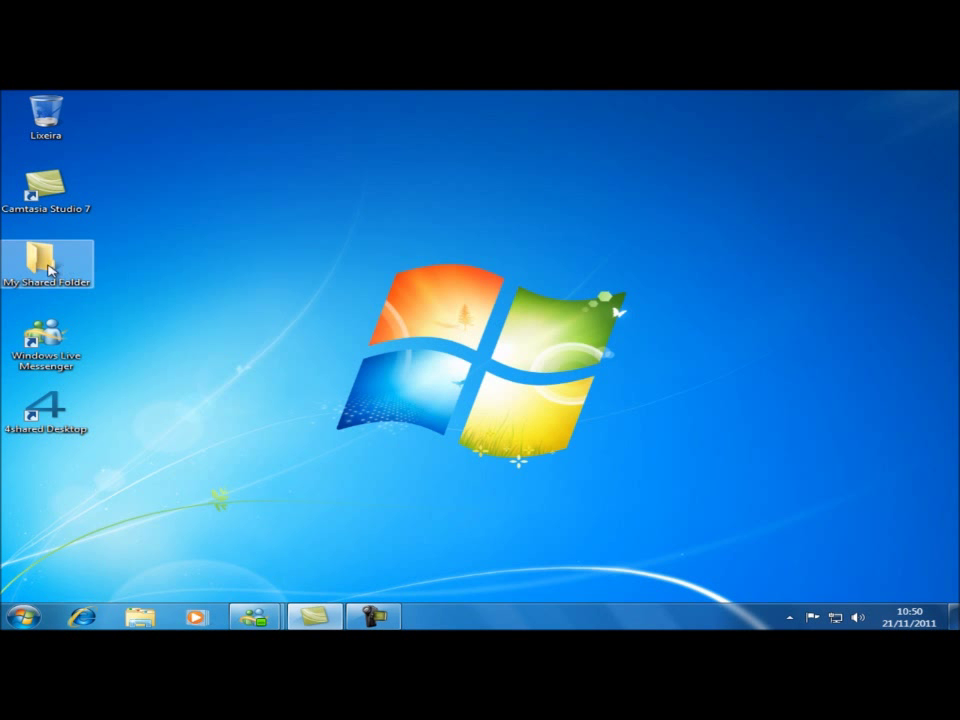
- Open My Shared Folder from the desktop, check Downloads, and go to the Documents library holding the downloaded songs
{"action": "double_click", "coordinate": [95, 262]}
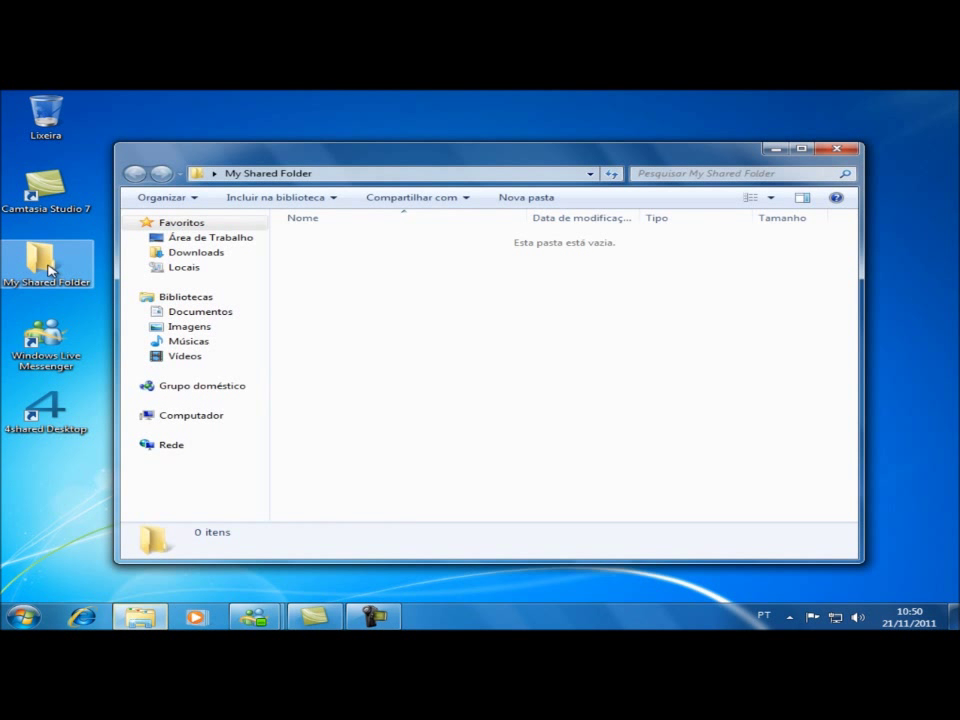
{"action": "left_click", "coordinate": [207, 255]}
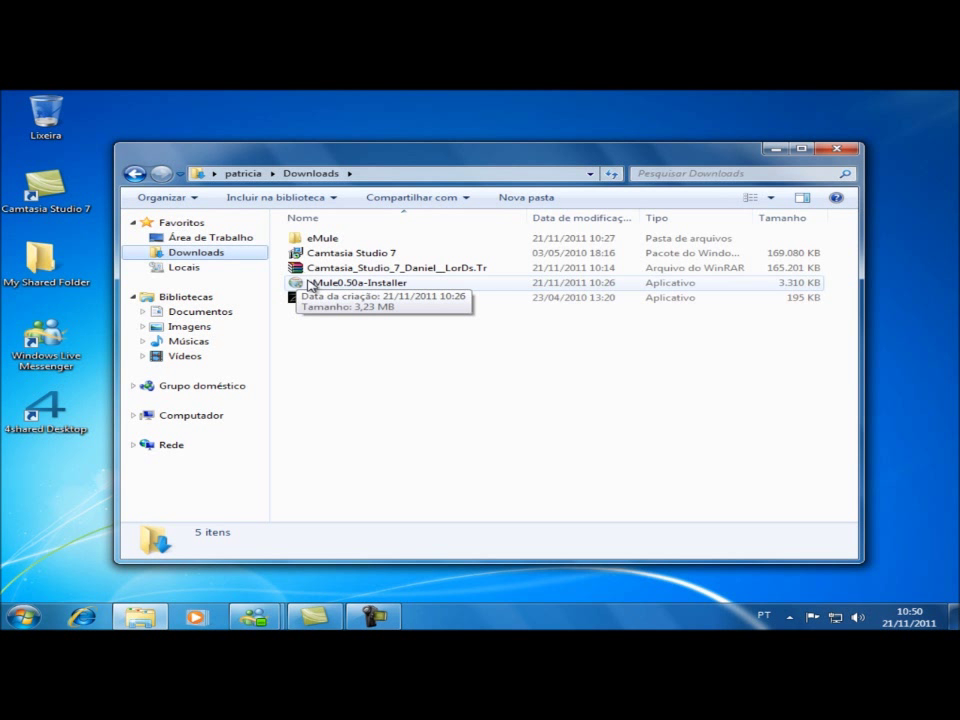
{"action": "left_click", "coordinate": [193, 312]}
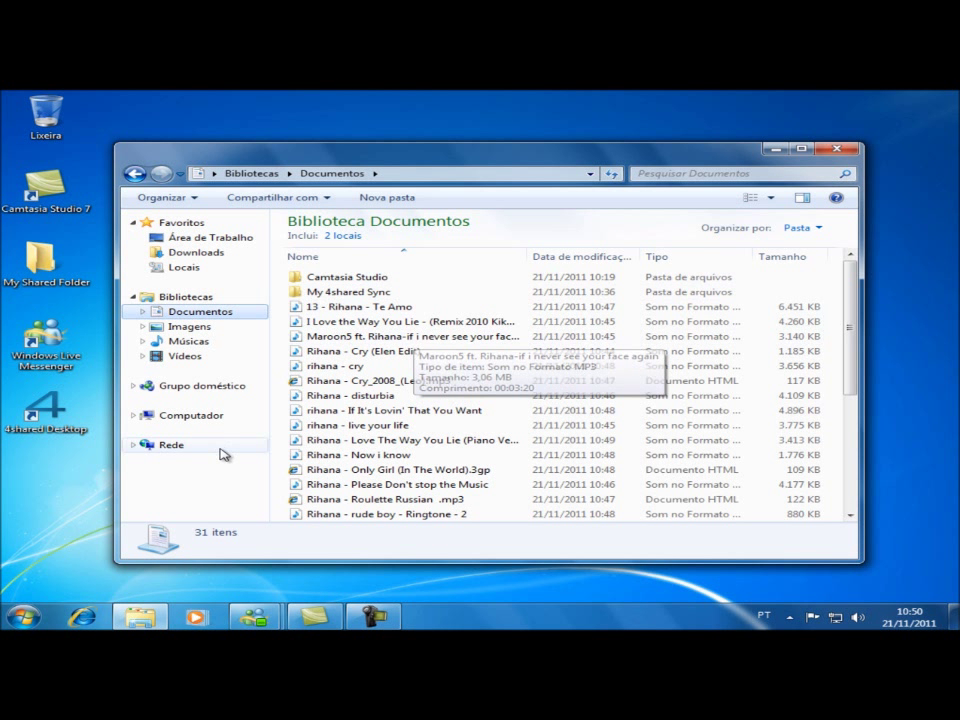
- Play "13 - Rihana - Te Amo" in Windows Media Player, completing its initial setup with the recommended settings
{"action": "left_click", "coordinate": [350, 310]}
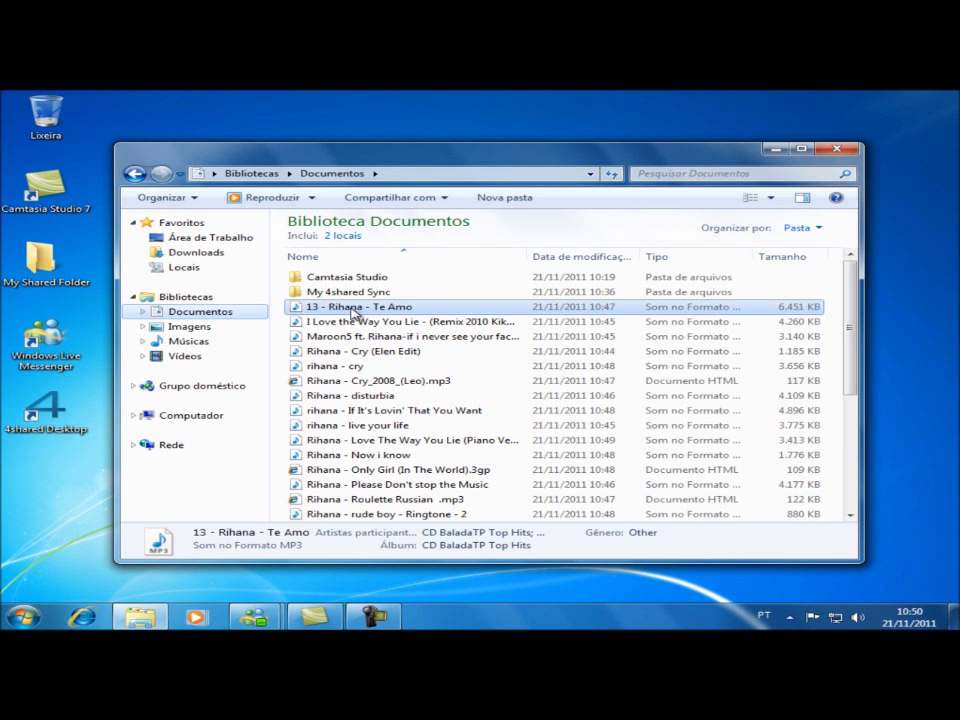
{"action": "right_click", "coordinate": [350, 310]}
{"action": "left_click", "coordinate": [413, 318]}
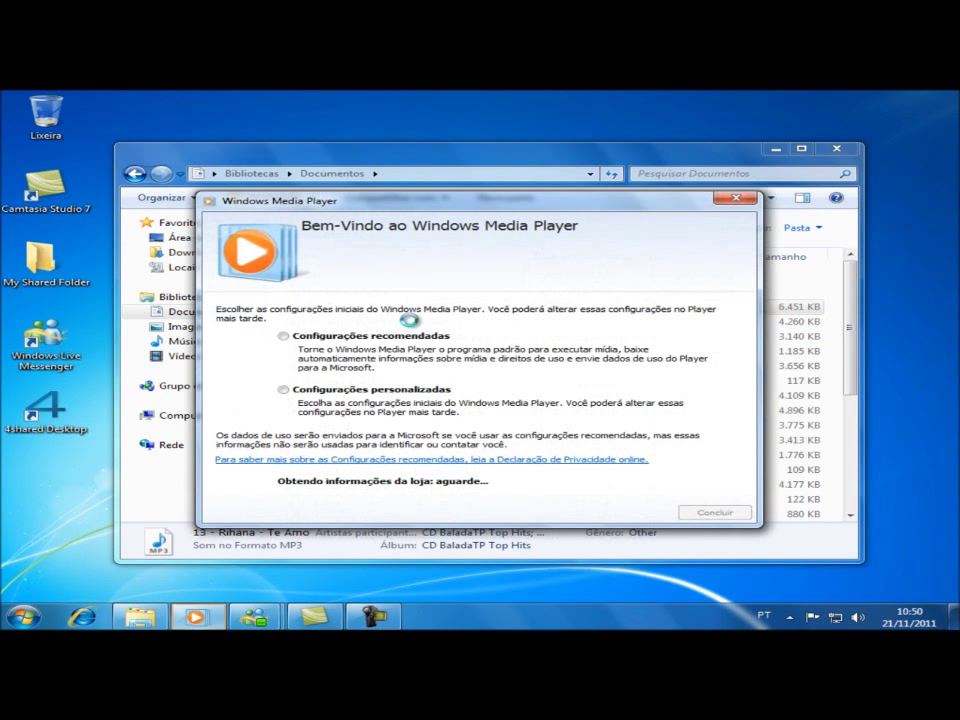
{"action": "left_click", "coordinate": [284, 338]}
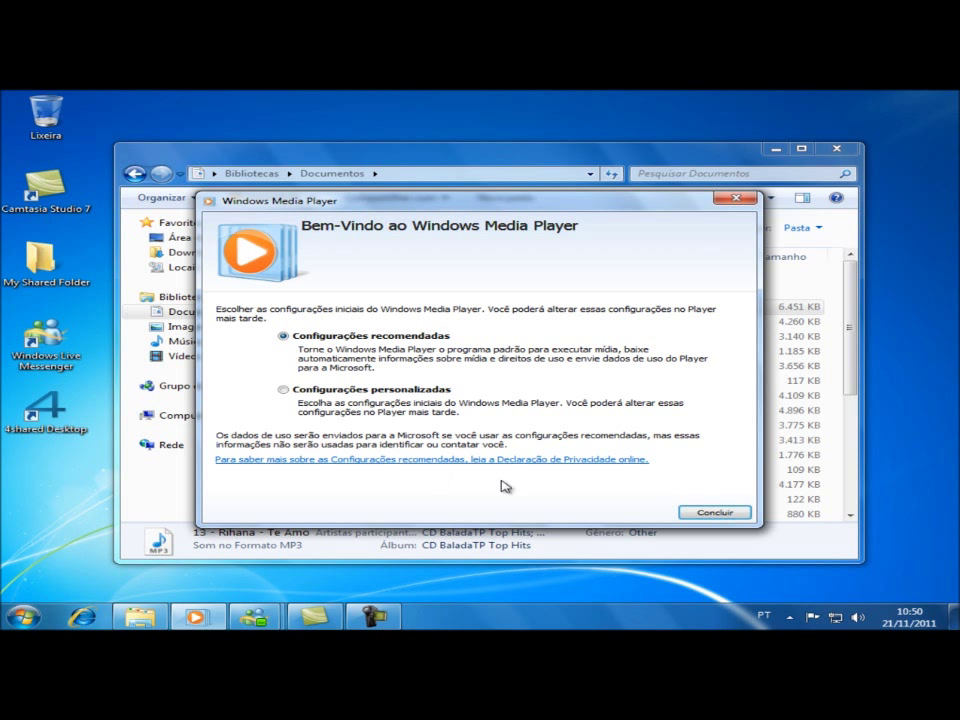
{"action": "left_click", "coordinate": [712, 513]}
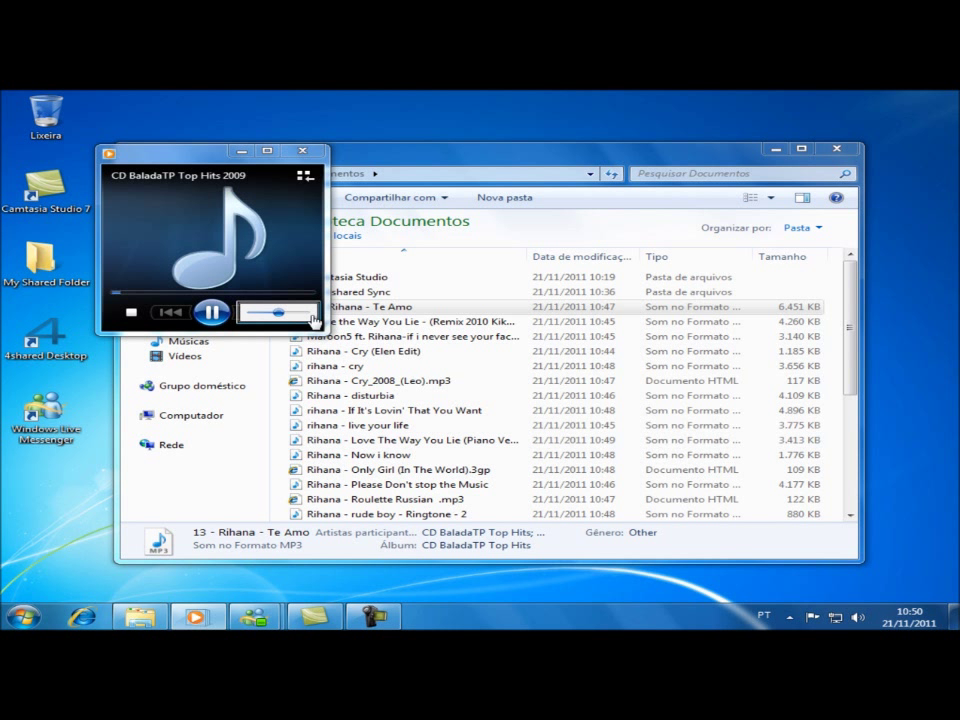
- Maximize the player, skip ahead in the song to 00:19 and 00:39, and minimize the player
{"action": "left_click", "coordinate": [267, 151]}
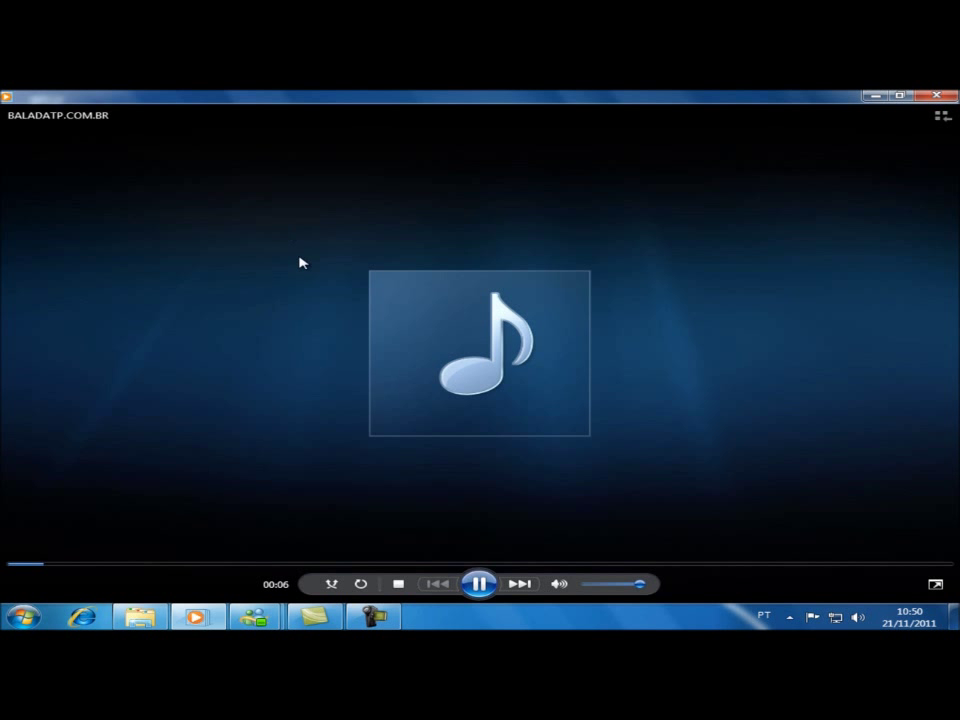
{"action": "left_click", "coordinate": [106, 565]}
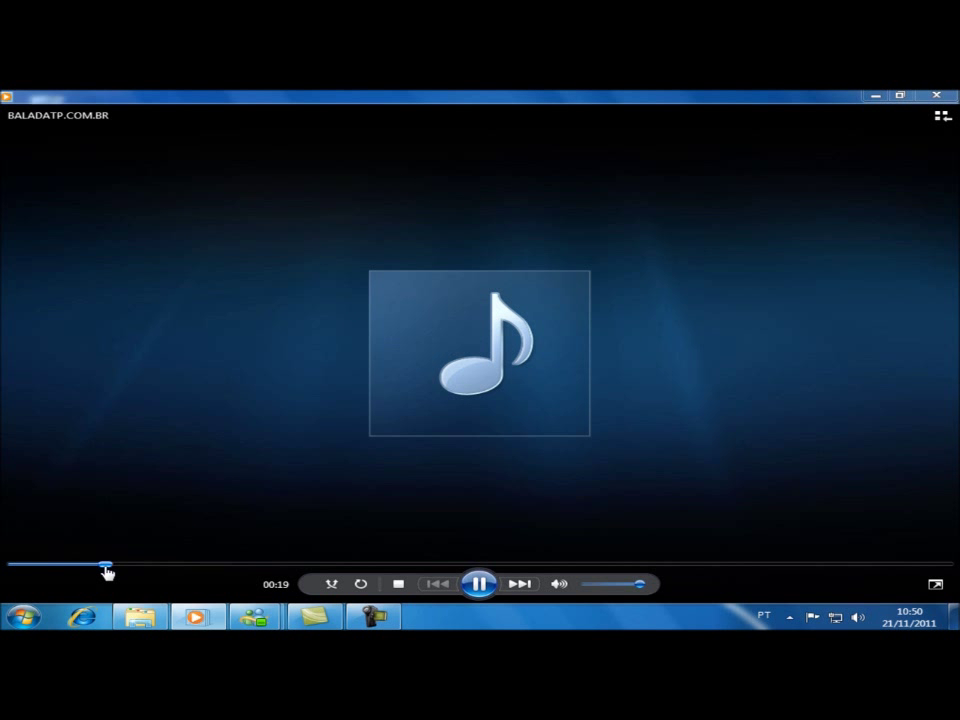
{"action": "left_click", "coordinate": [197, 566]}
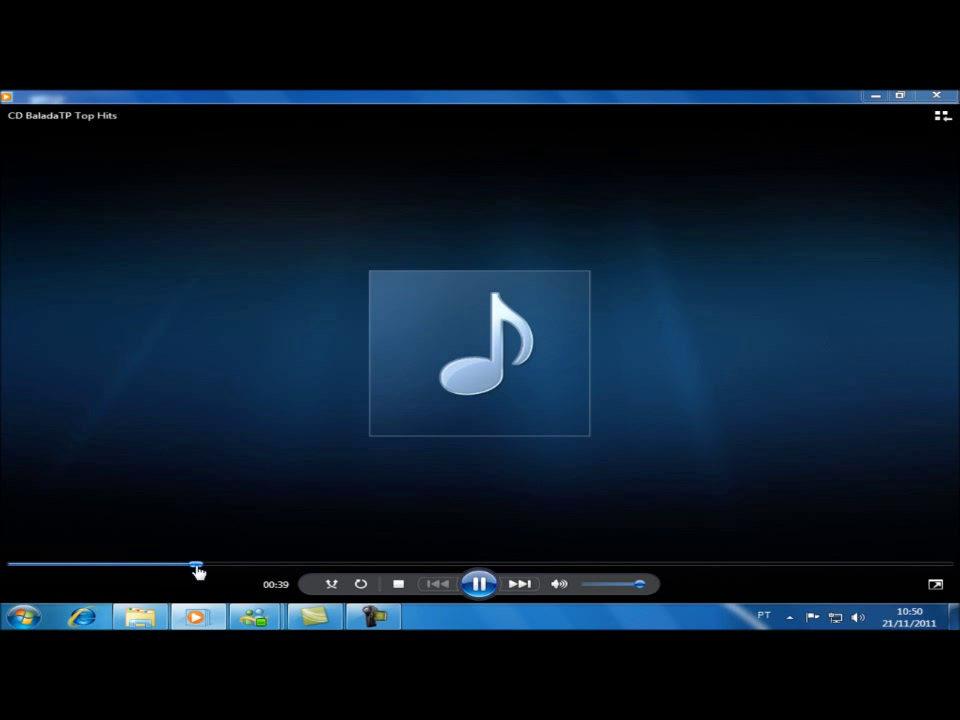
{"action": "left_click", "coordinate": [876, 95]}
- Play the "I Love the Way You Lie" 2010 remix and "Maroon5 ft. Rihana-if i never see your face again", skipping ahead in the second song
{"action": "double_click", "coordinate": [363, 325]}
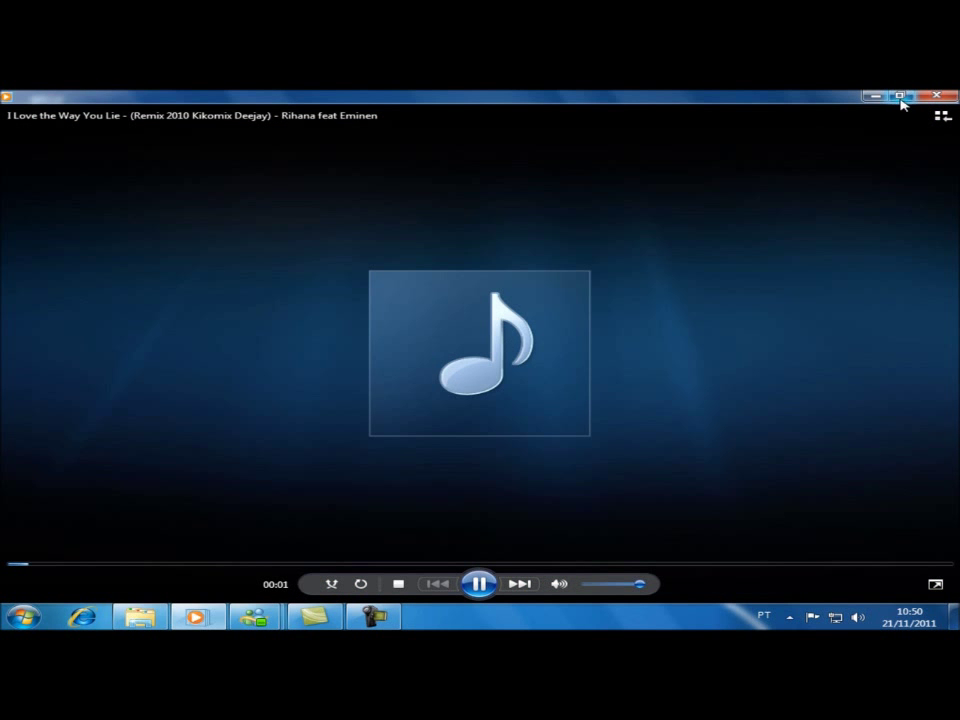
{"action": "left_click", "coordinate": [873, 96]}
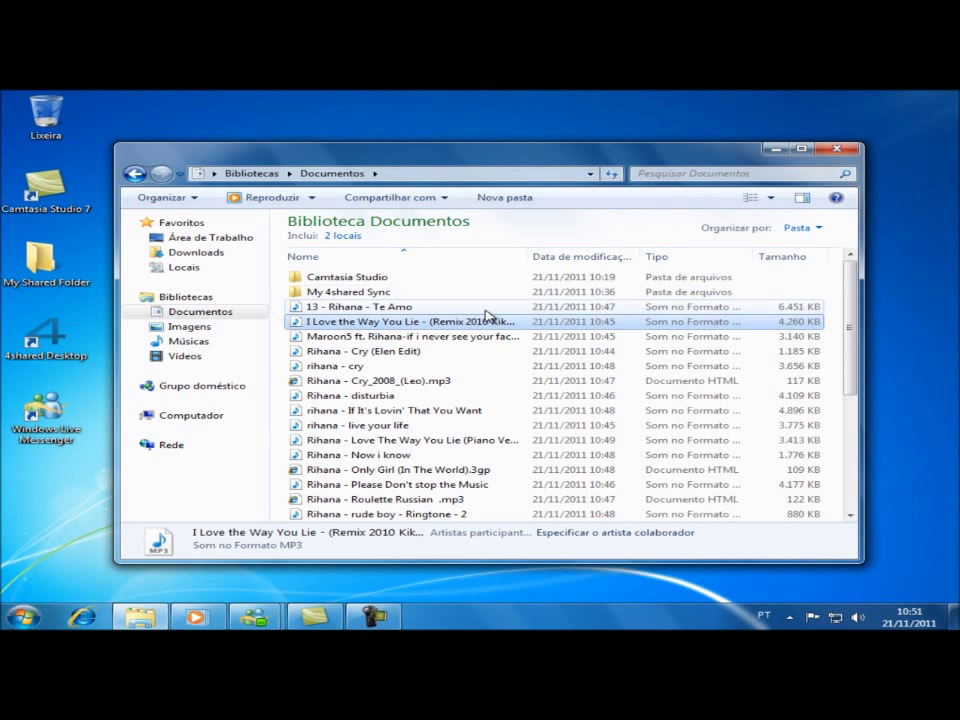
{"action": "double_click", "coordinate": [433, 338]}
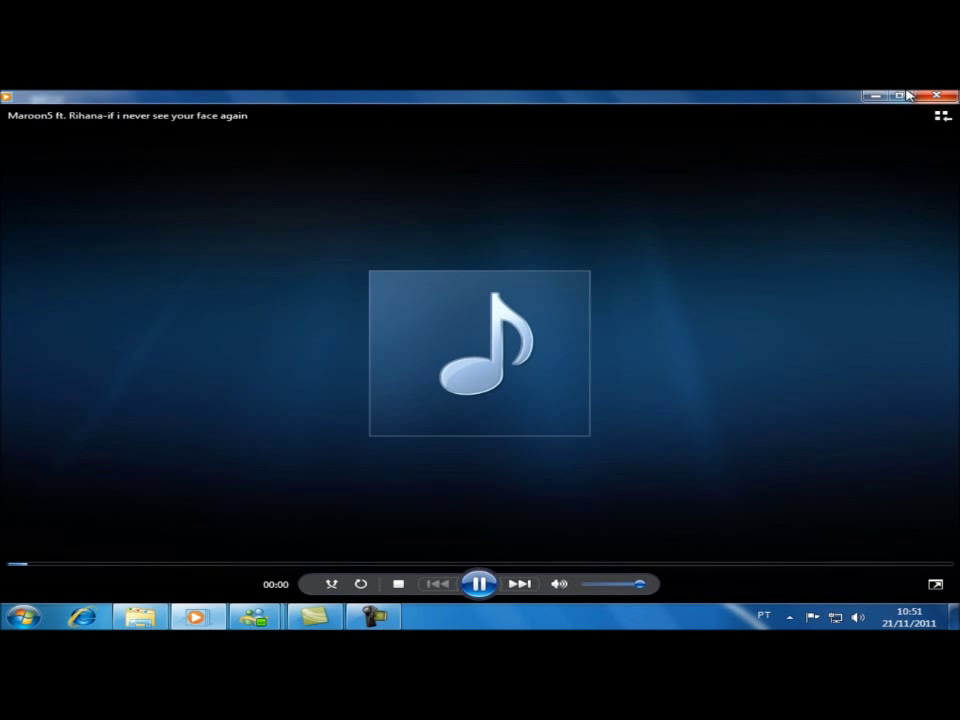
{"action": "left_click", "coordinate": [157, 564]}
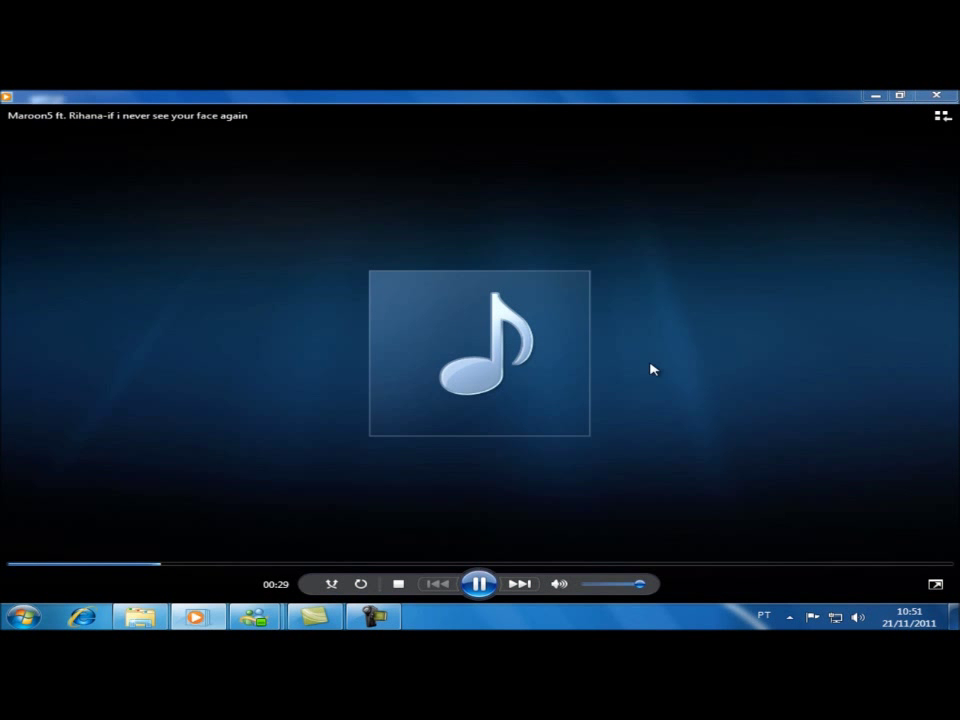
{"action": "left_click", "coordinate": [873, 96]}
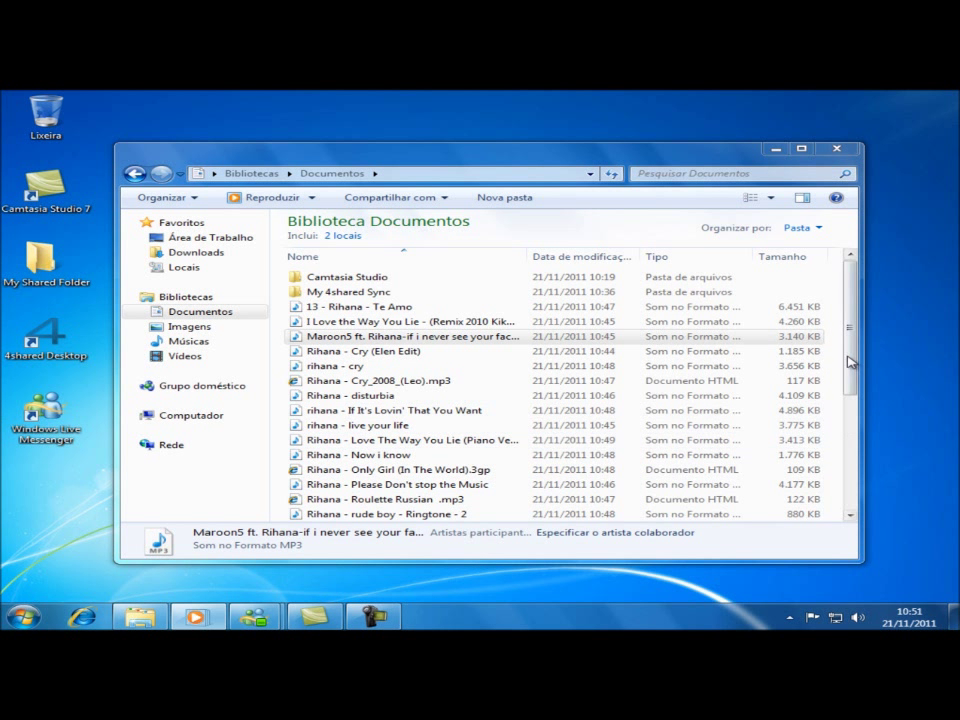
- Look through the whole list of downloaded files in the Documents library and check the song playing in the media player
{"action": "left_click_drag", "start_coordinate": [845, 358], "coordinate": [845, 482]}
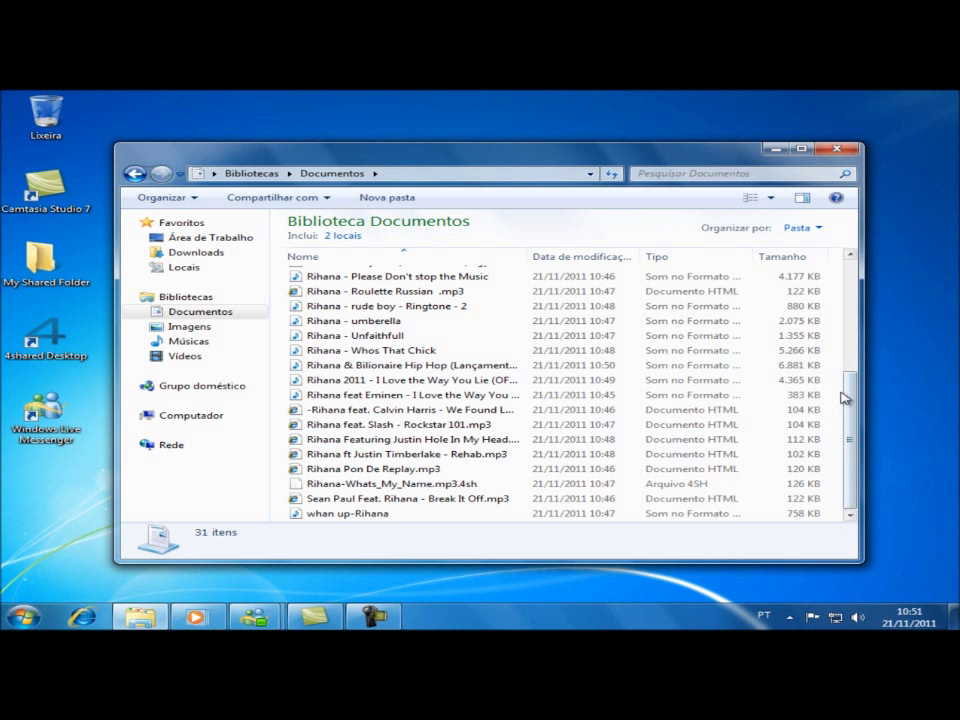
{"action": "left_click_drag", "start_coordinate": [858, 385], "coordinate": [851, 285]}
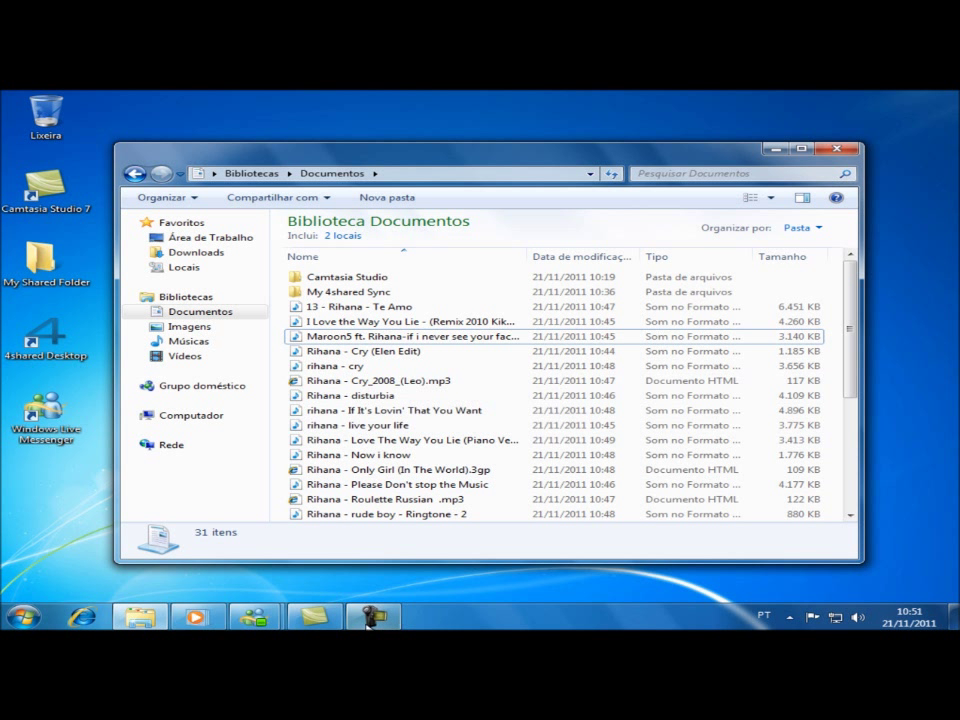
{"action": "left_click", "coordinate": [197, 619]}
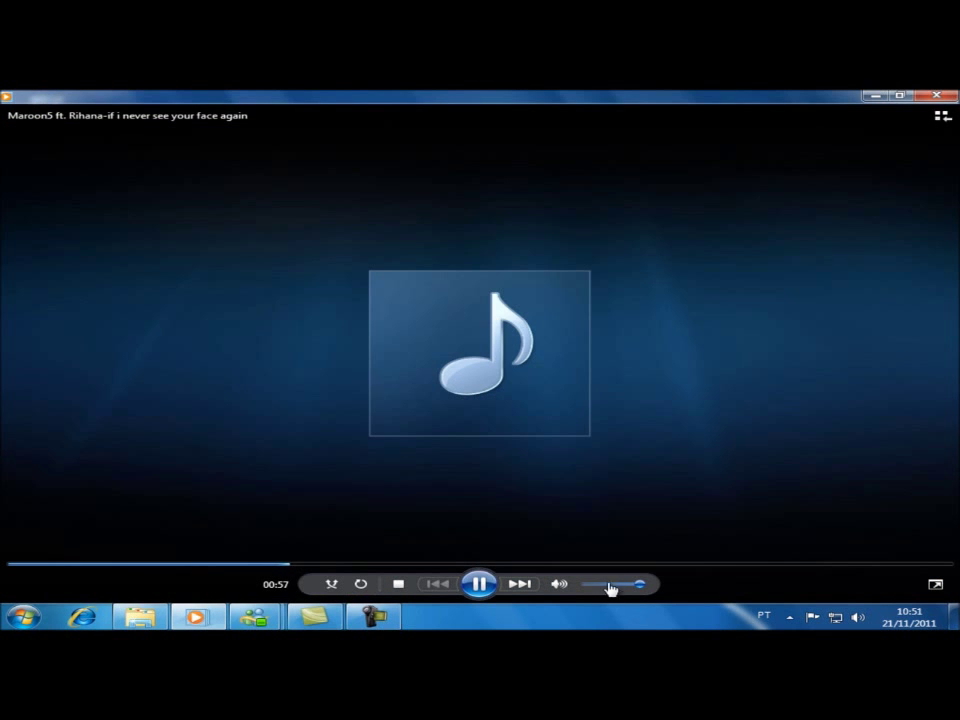
{"action": "left_click", "coordinate": [876, 95]}
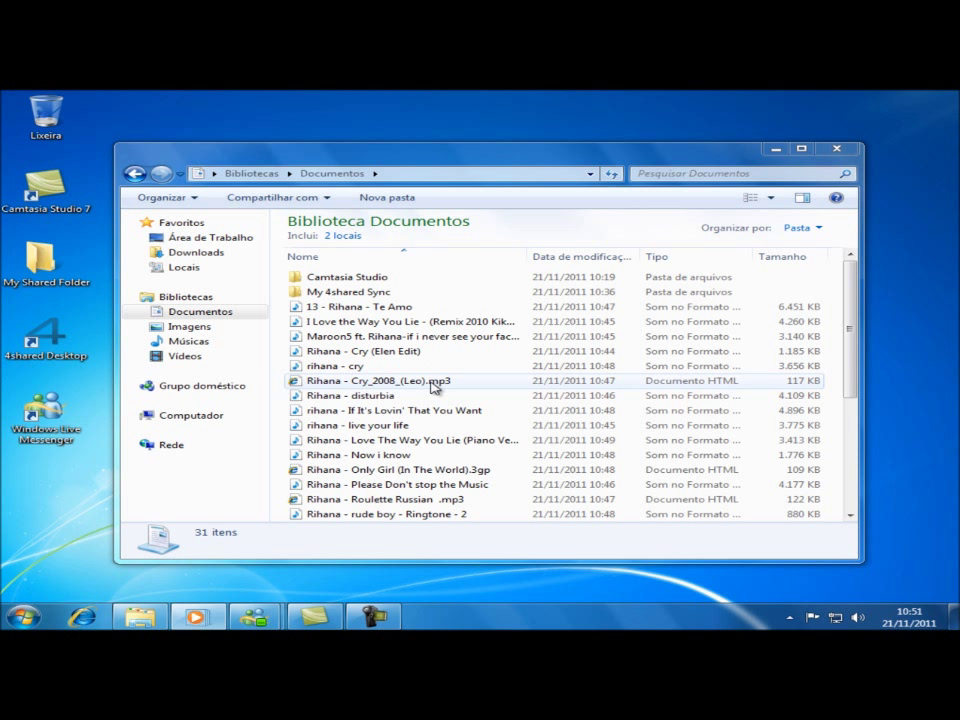
- Open the HTML file "Rihana - Cry_2008_(Leo).mp3" from the Documents library in the browser
{"action": "left_click", "coordinate": [358, 385]}
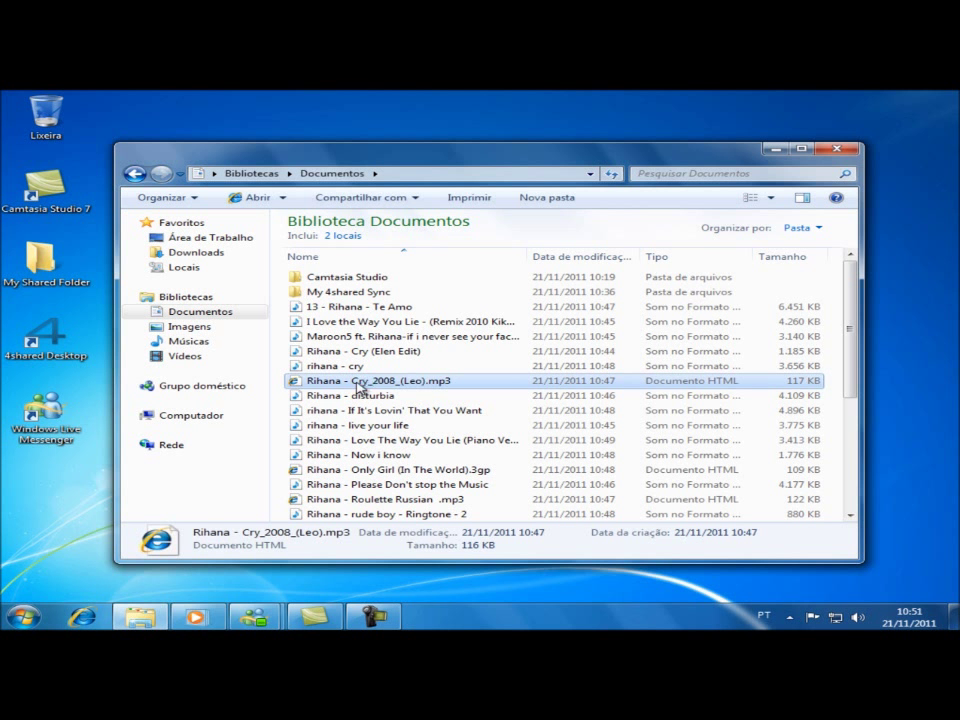
{"action": "double_click", "coordinate": [358, 385]}
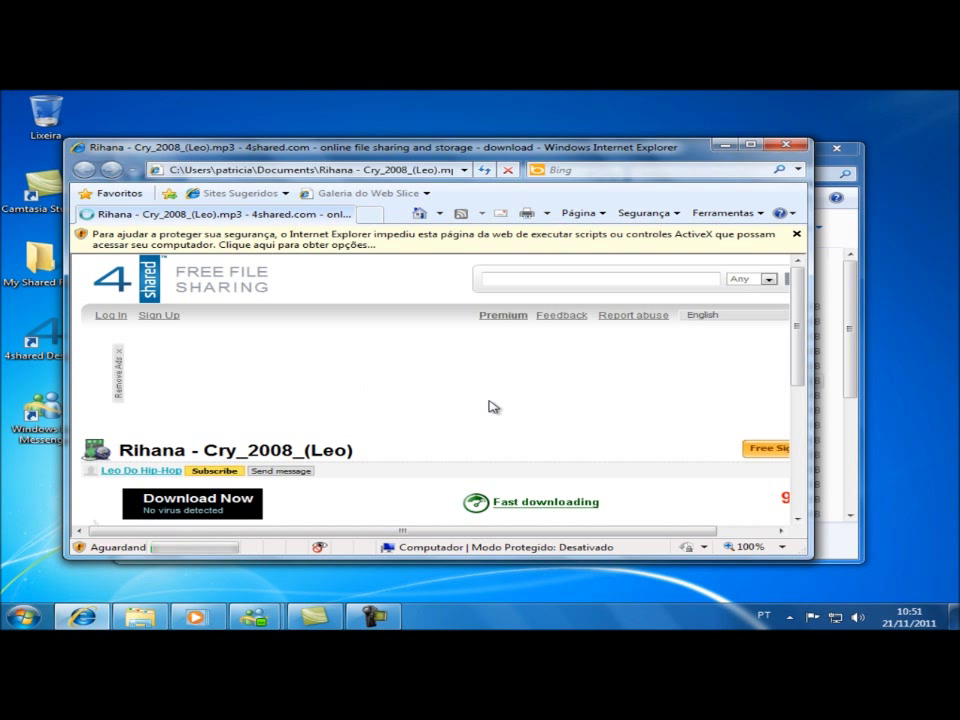
- Request the download of "Rihana - Cry_2008_(Leo)" from the saved HTML page and again from its 4shared.com page
{"action": "scroll", "coordinate": [560, 342], "scroll_direction": "down", "scroll_amount": 3}
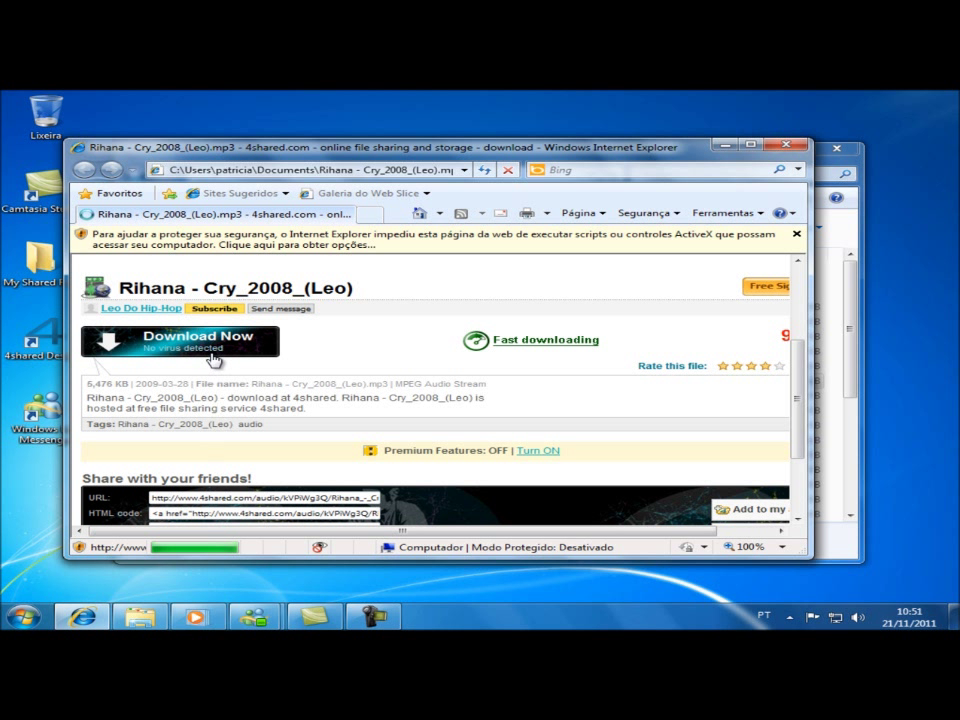
{"action": "left_click", "coordinate": [212, 343]}
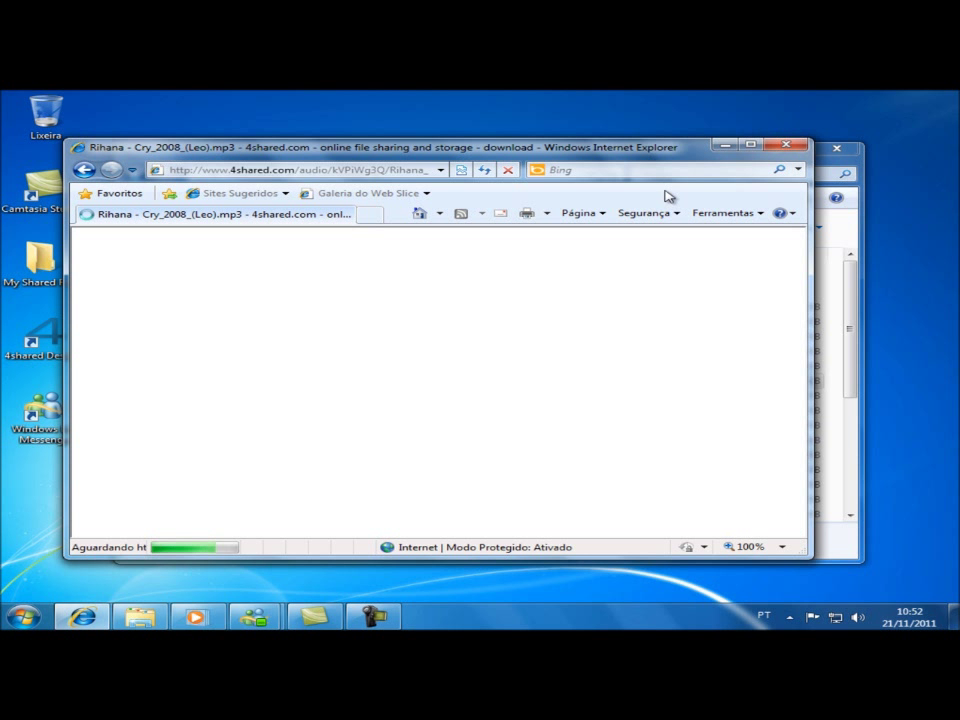
{"action": "scroll", "coordinate": [611, 257], "scroll_direction": "down", "scroll_amount": 3}
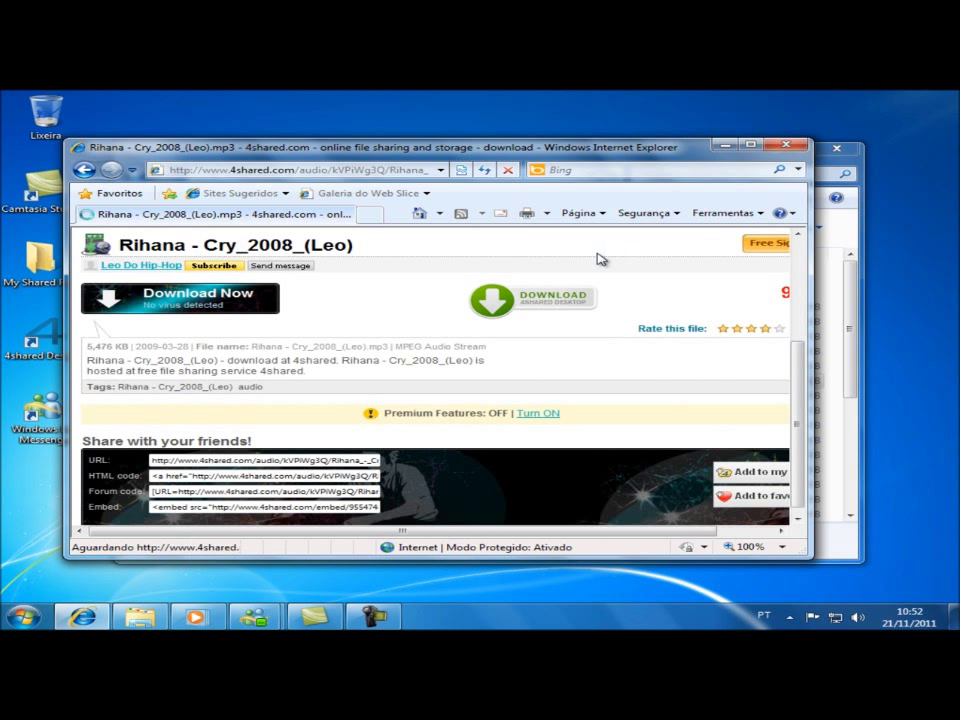
{"action": "left_click", "coordinate": [201, 299]}
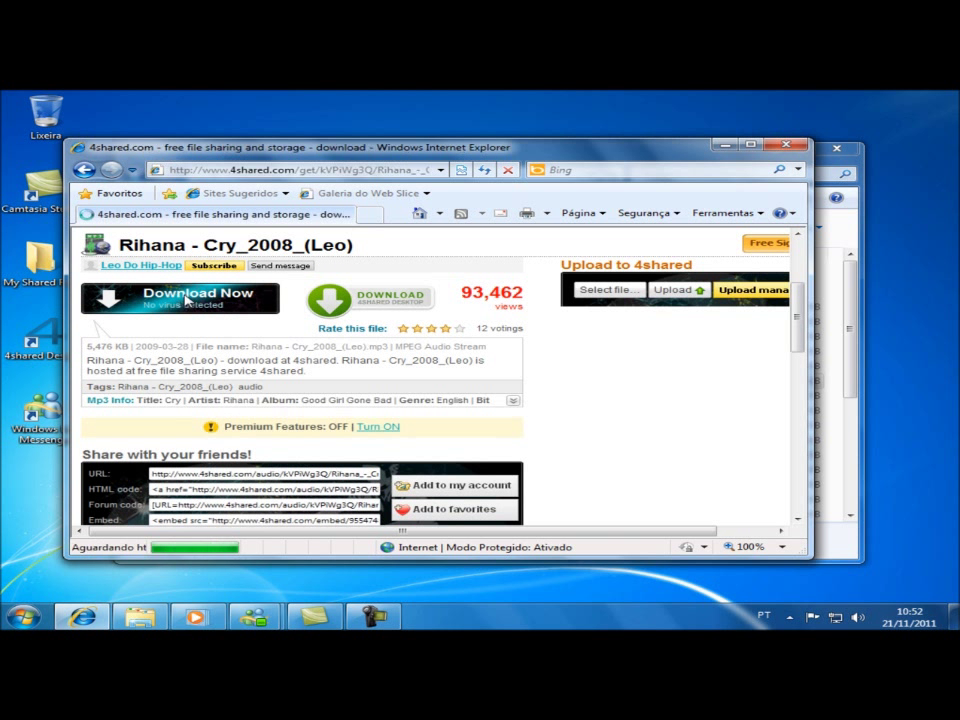
- Examine the premium and regular download options, waiting times, related files and comments on the 4shared download page
{"action": "scroll", "coordinate": [244, 302], "scroll_direction": "down", "scroll_amount": 3}
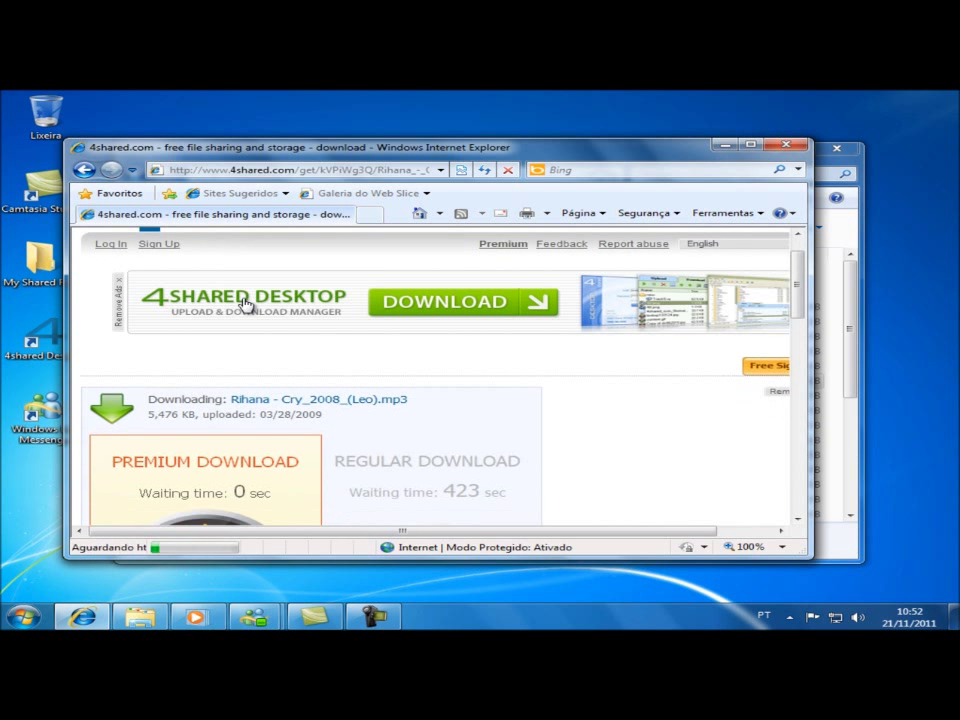
{"action": "scroll", "coordinate": [280, 350], "scroll_direction": "down", "scroll_amount": 3}
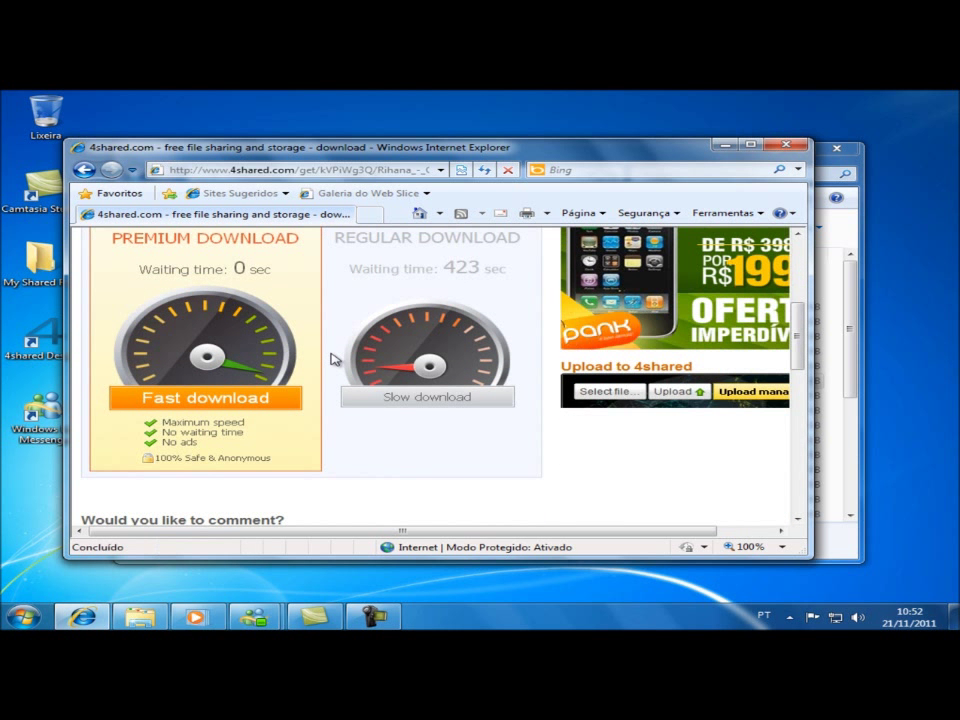
{"action": "scroll", "coordinate": [332, 358], "scroll_direction": "down", "scroll_amount": 1}
{"action": "scroll", "coordinate": [332, 358], "scroll_direction": "up", "scroll_amount": 3}
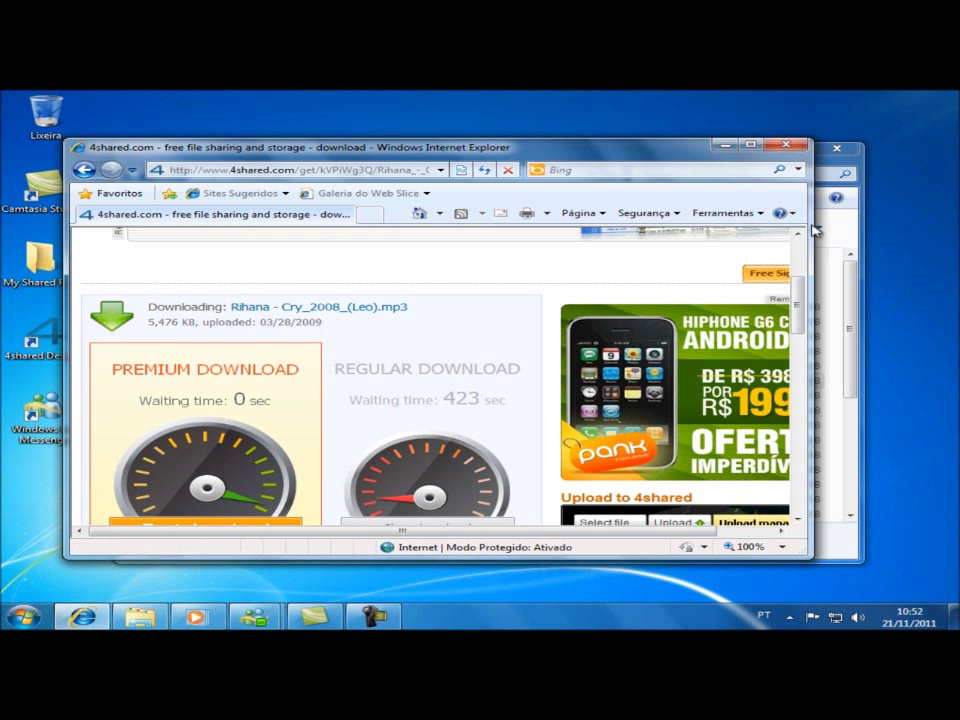
{"action": "scroll", "coordinate": [452, 505], "scroll_direction": "down", "scroll_amount": 3}
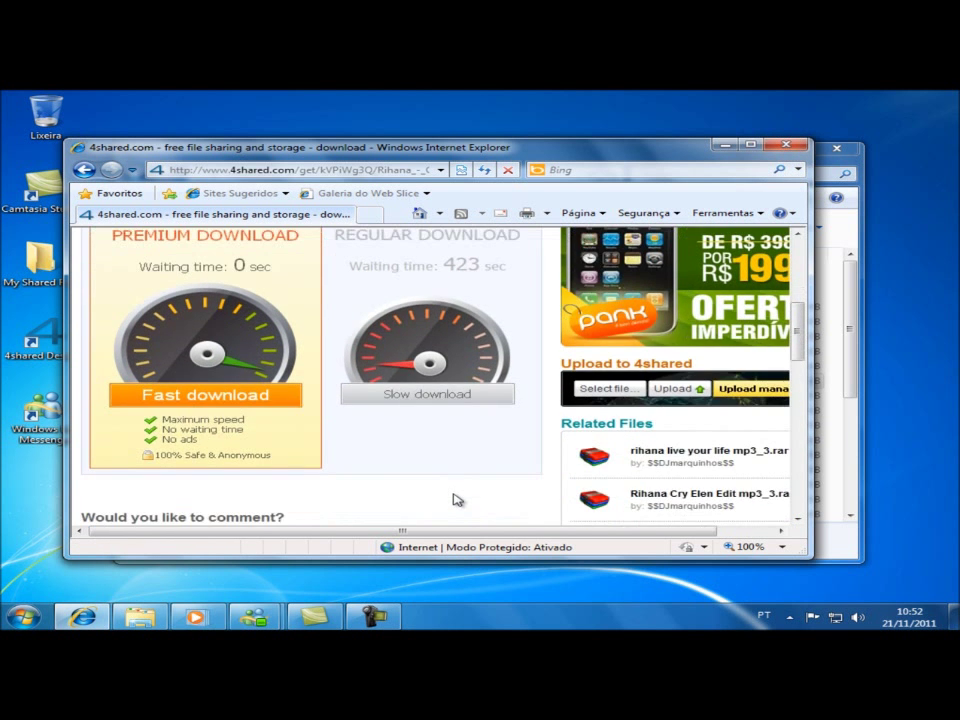
{"action": "scroll", "coordinate": [448, 495], "scroll_direction": "down", "scroll_amount": 3}
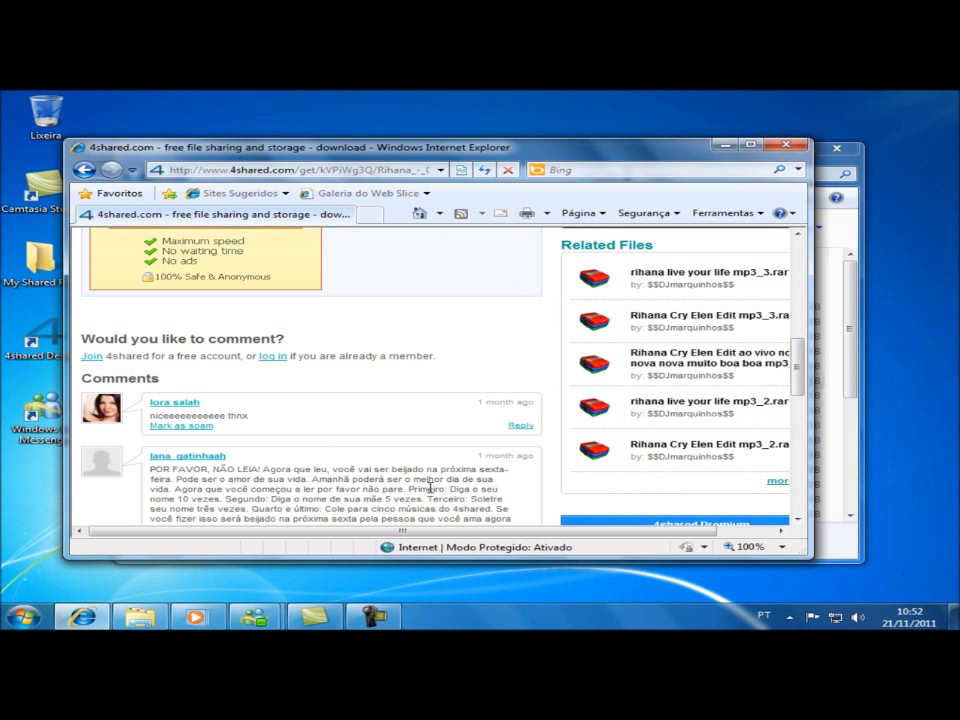
{"action": "scroll", "coordinate": [430, 488], "scroll_direction": "up", "scroll_amount": 5}
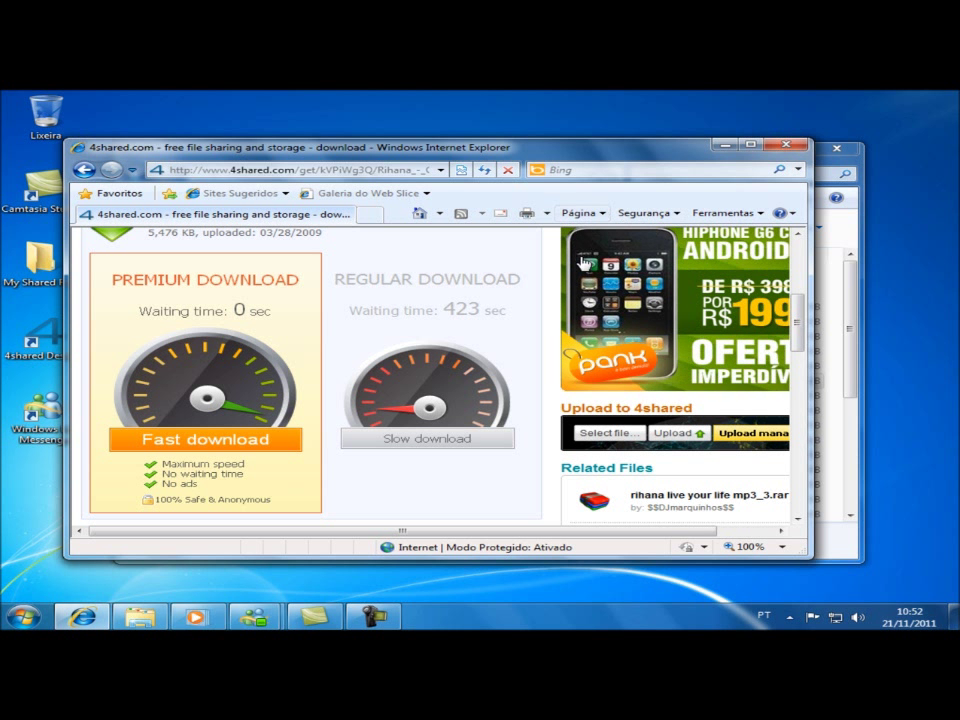
{"action": "scroll", "coordinate": [416, 347], "scroll_direction": "up", "scroll_amount": 5}
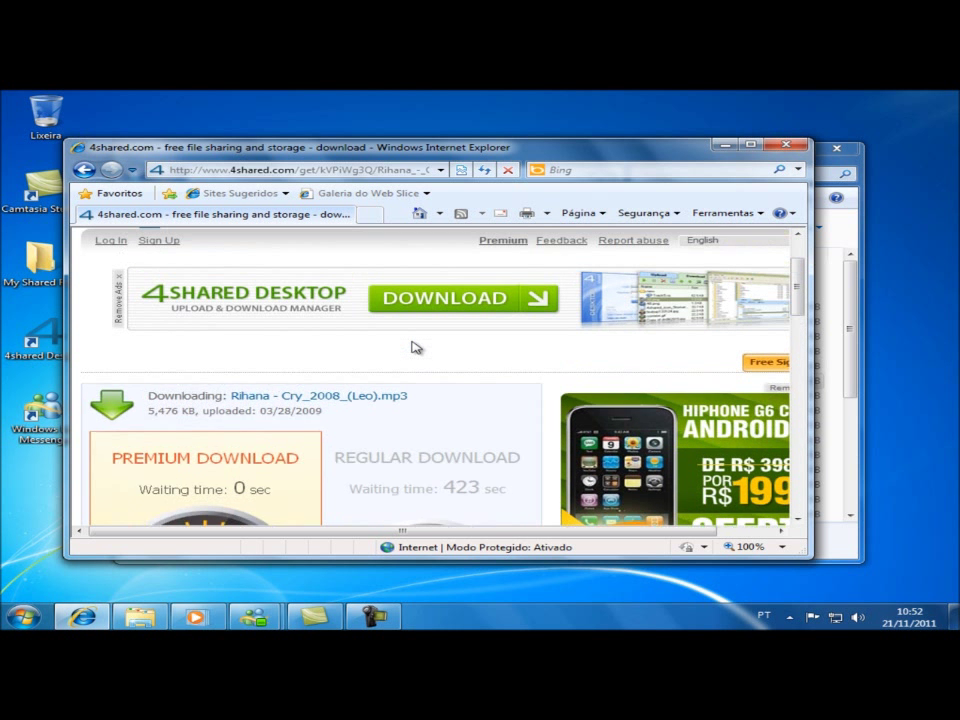
- Close the browser and look through the Documents library down to the last downloaded file
{"action": "left_click", "coordinate": [786, 145]}
{"action": "scroll", "coordinate": [440, 345], "scroll_direction": "down", "scroll_amount": 4}
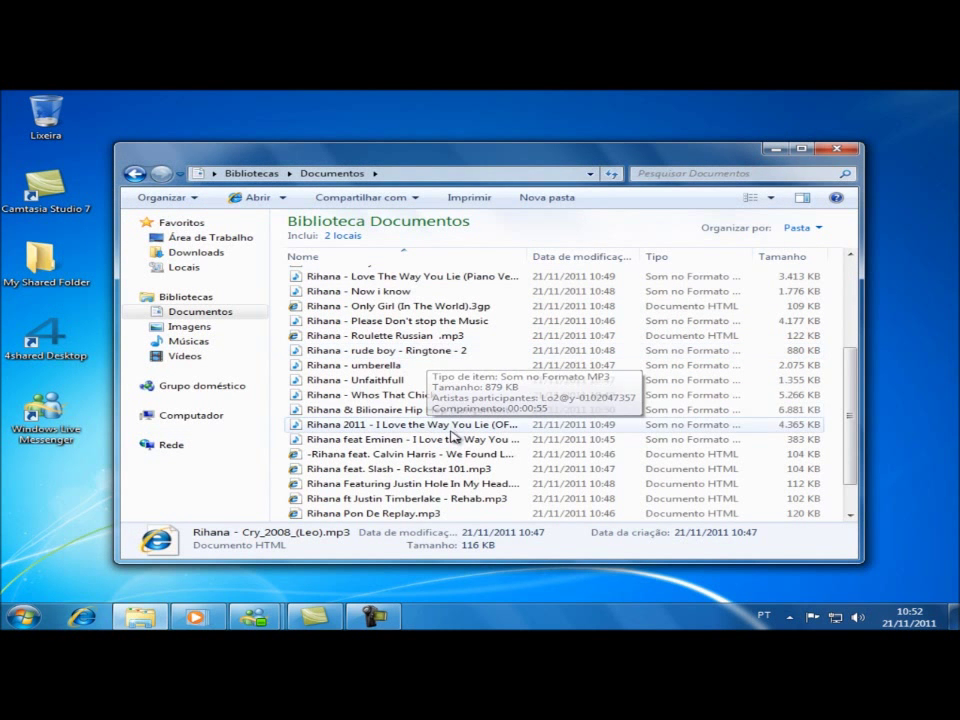
{"action": "scroll", "coordinate": [456, 450], "scroll_direction": "down", "scroll_amount": 1}
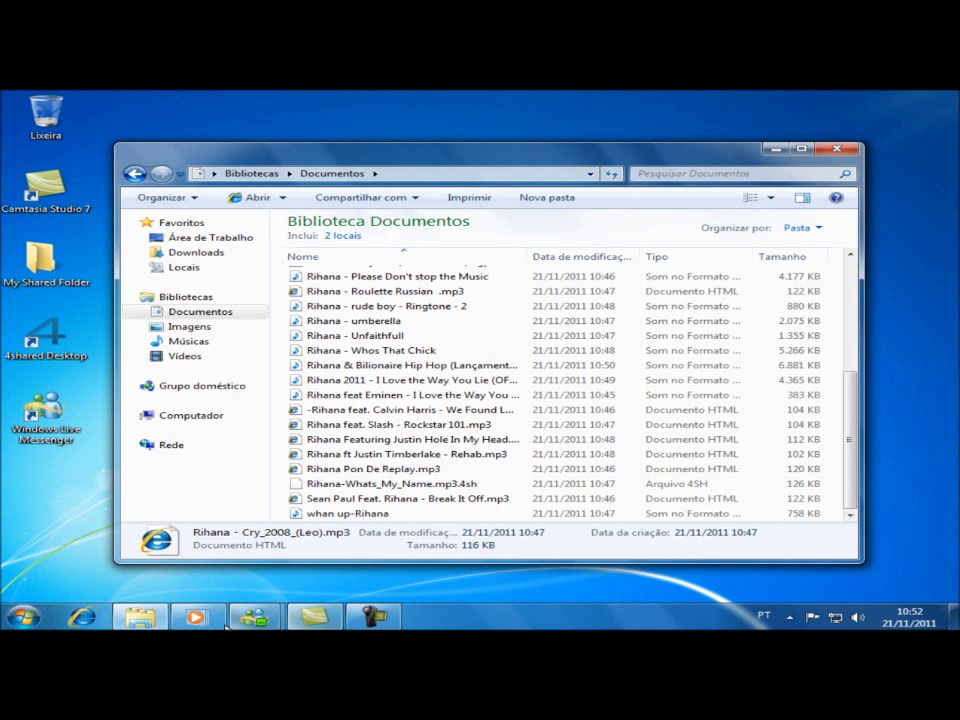
- Switch to 4shared Desktop running in the background and check the Rihana-Whats_My_Name entry in its download queue
{"action": "left_click", "coordinate": [789, 616]}
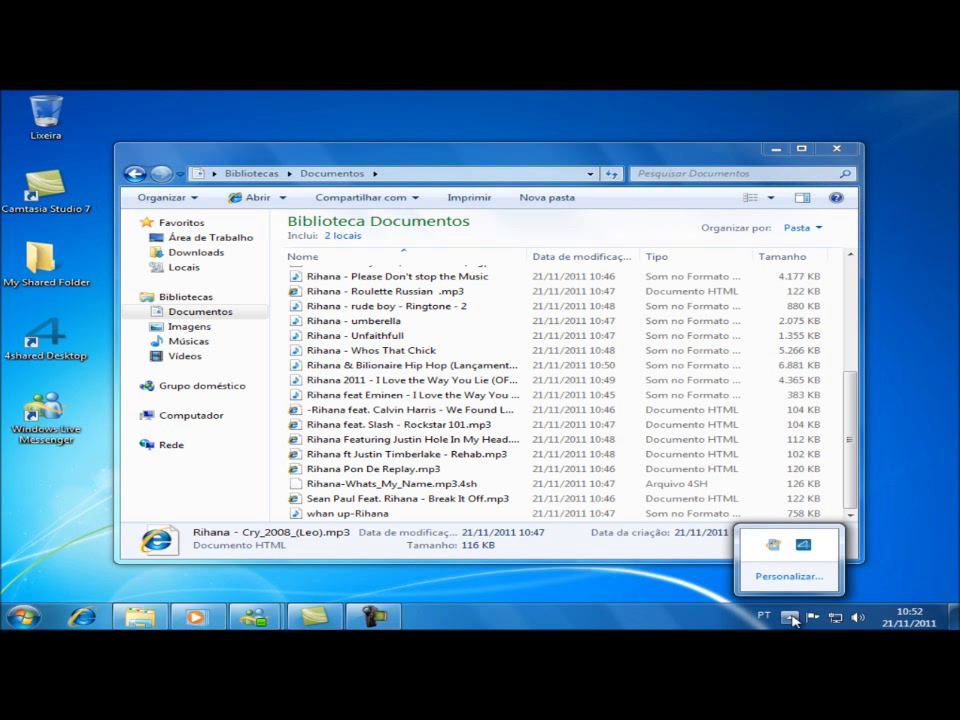
{"action": "double_click", "coordinate": [803, 546]}
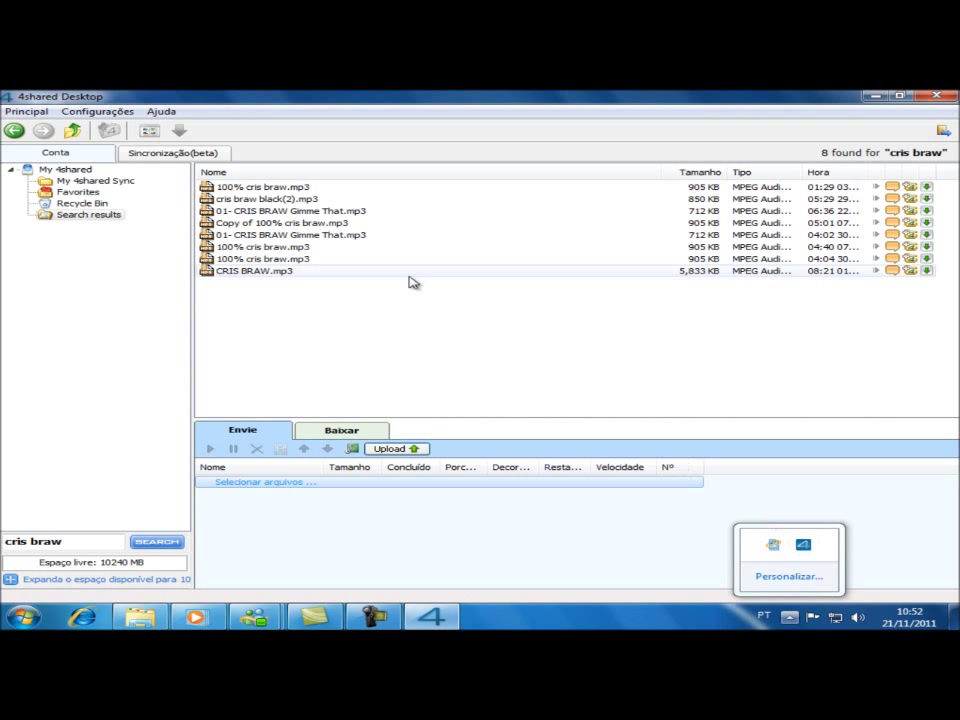
{"action": "left_click", "coordinate": [330, 435]}
{"action": "left_click", "coordinate": [407, 484]}
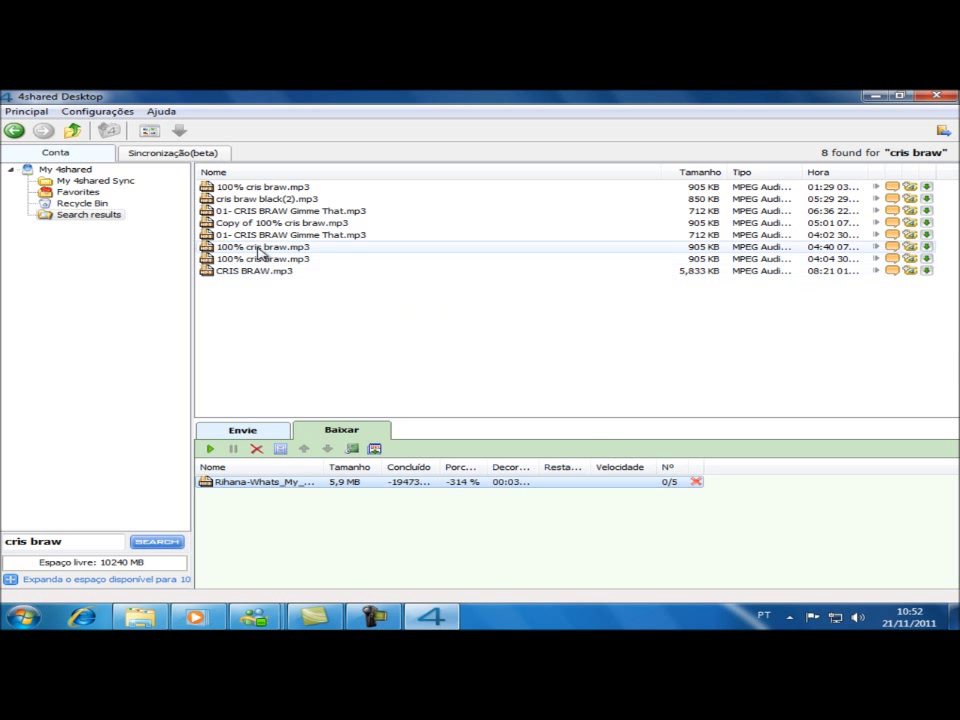
- Check the synchronized folders in 4shared Desktop, return to the account's search results and minimize the program
{"action": "left_click", "coordinate": [152, 155]}
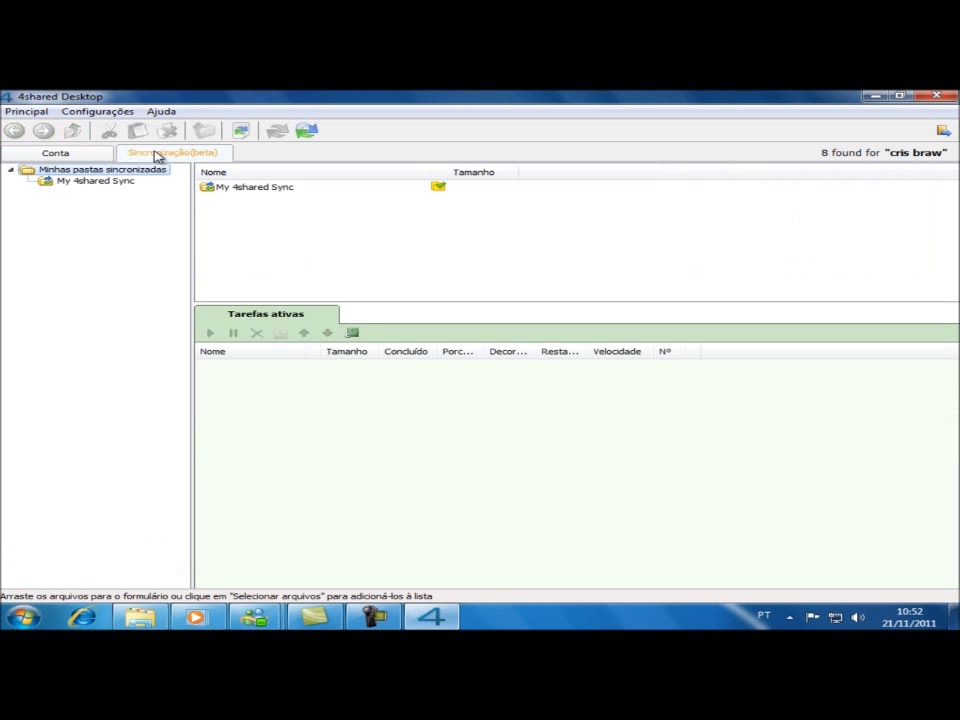
{"action": "left_click", "coordinate": [55, 155]}
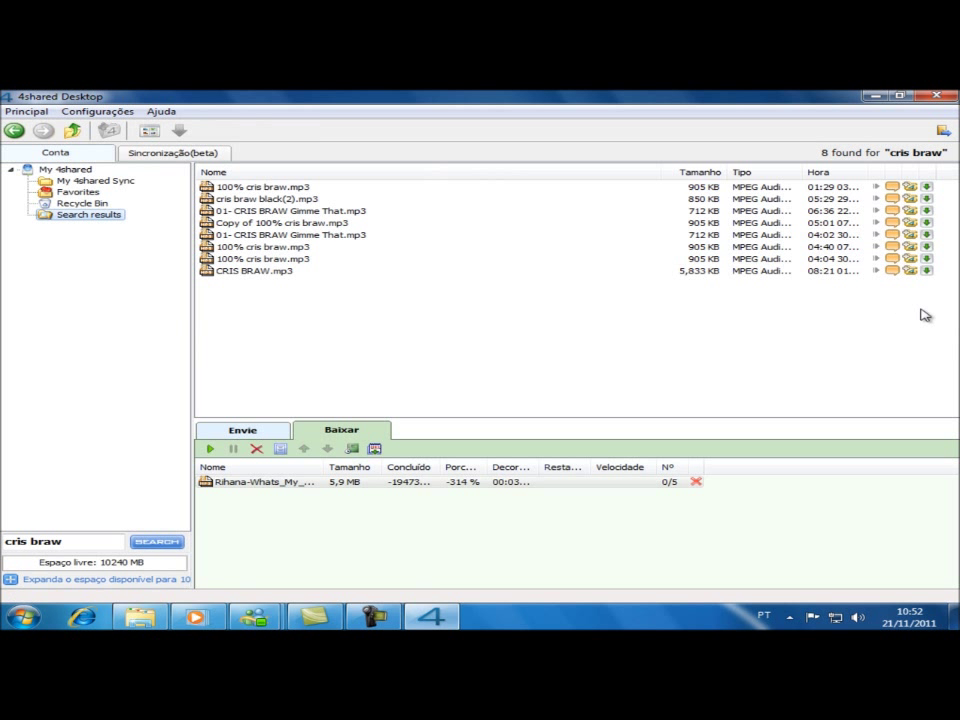
{"action": "left_click", "coordinate": [869, 97]}
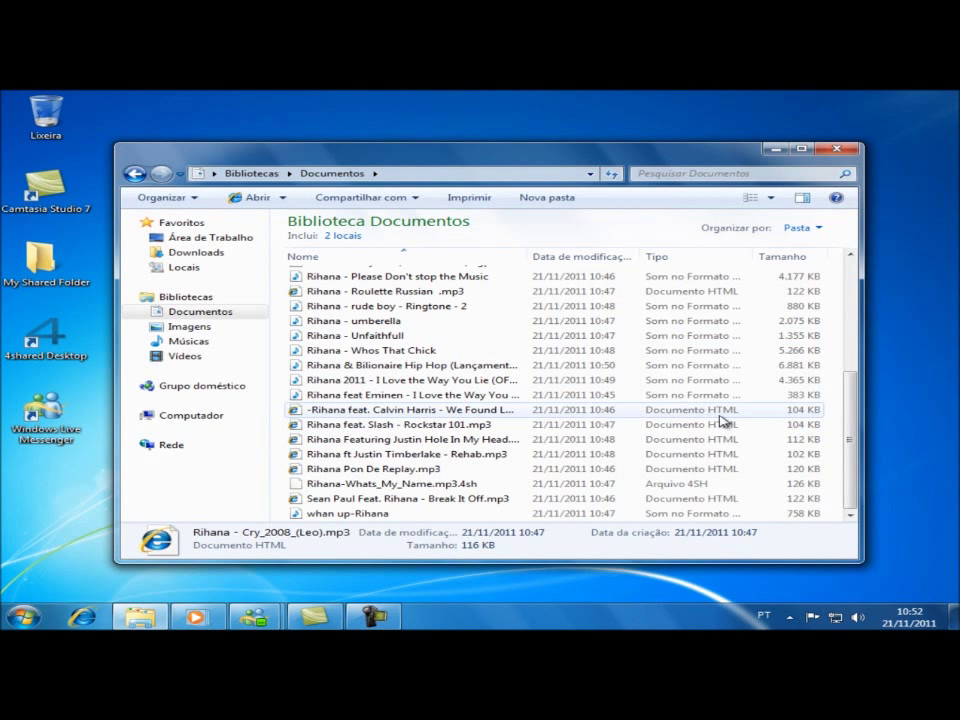
- Review the names and file types of all downloaded files in the Documents library, from first to last
{"action": "scroll", "coordinate": [551, 400], "scroll_direction": "up", "scroll_amount": 5}
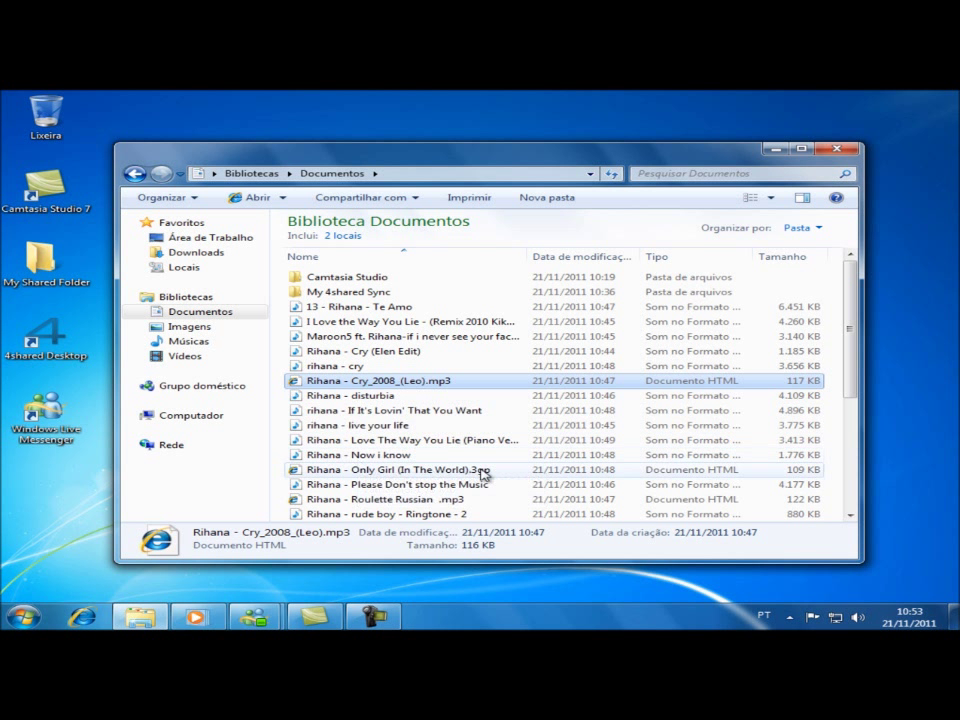
{"action": "scroll", "coordinate": [480, 470], "scroll_direction": "down", "scroll_amount": 3}
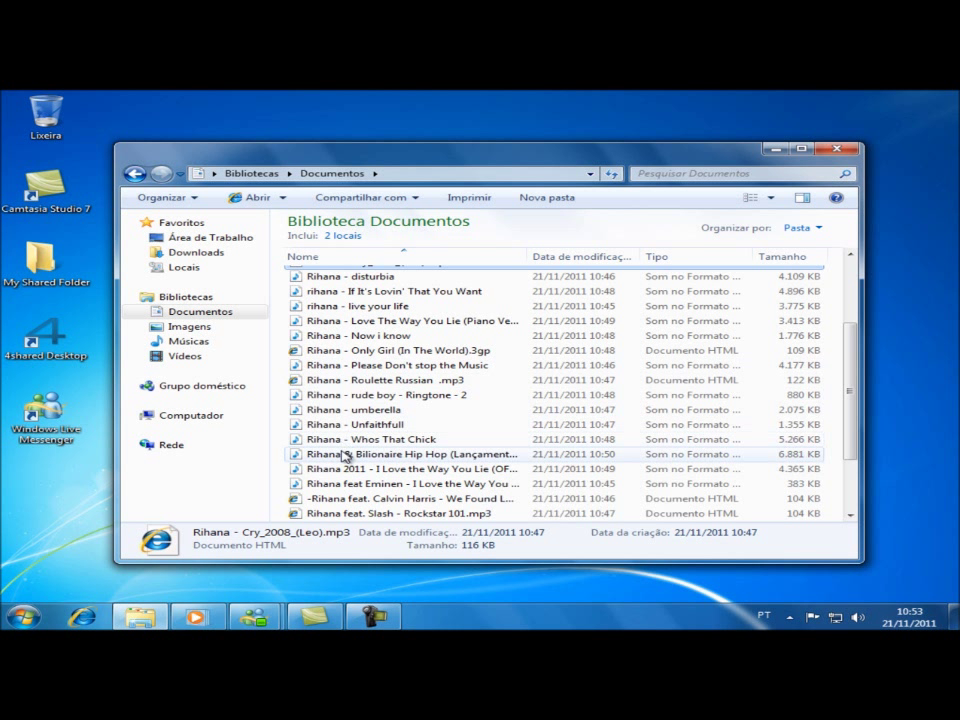
{"action": "scroll", "coordinate": [347, 492], "scroll_direction": "down", "scroll_amount": 2}
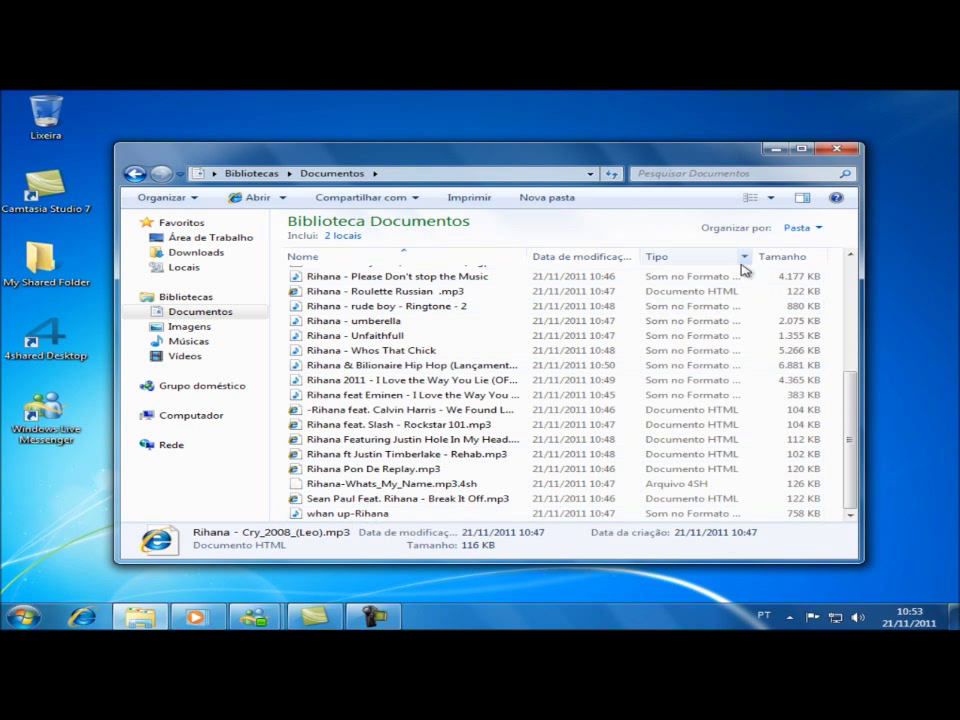
{"action": "scroll", "coordinate": [512, 412], "scroll_direction": "up", "scroll_amount": 5}
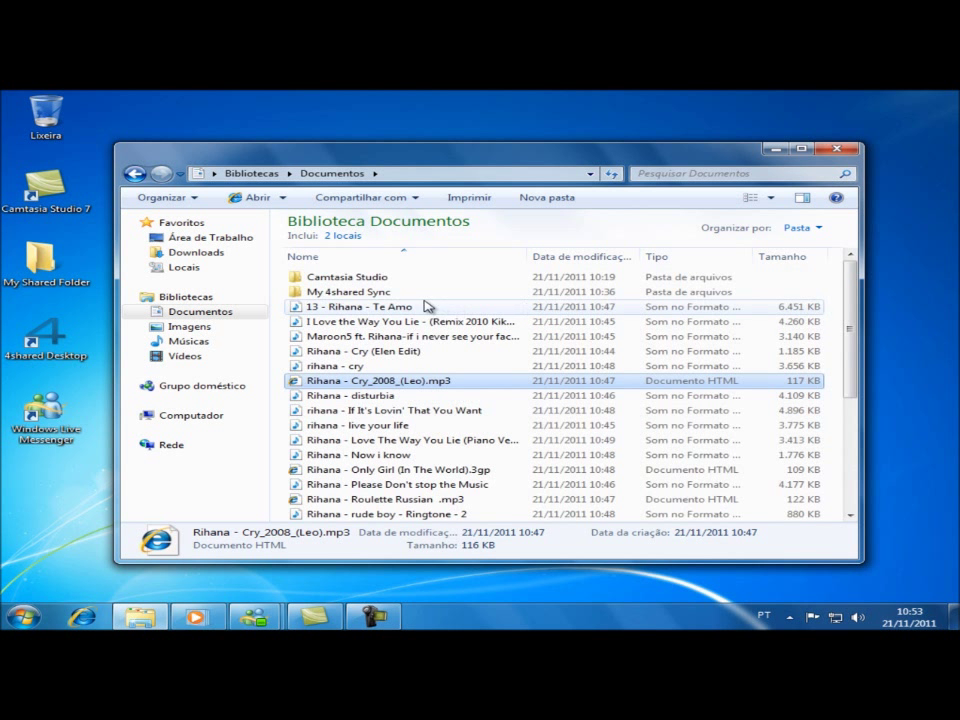
- Check the contents of the My 4shared Sync folder, go back and close the Explorer window
{"action": "double_click", "coordinate": [390, 293]}
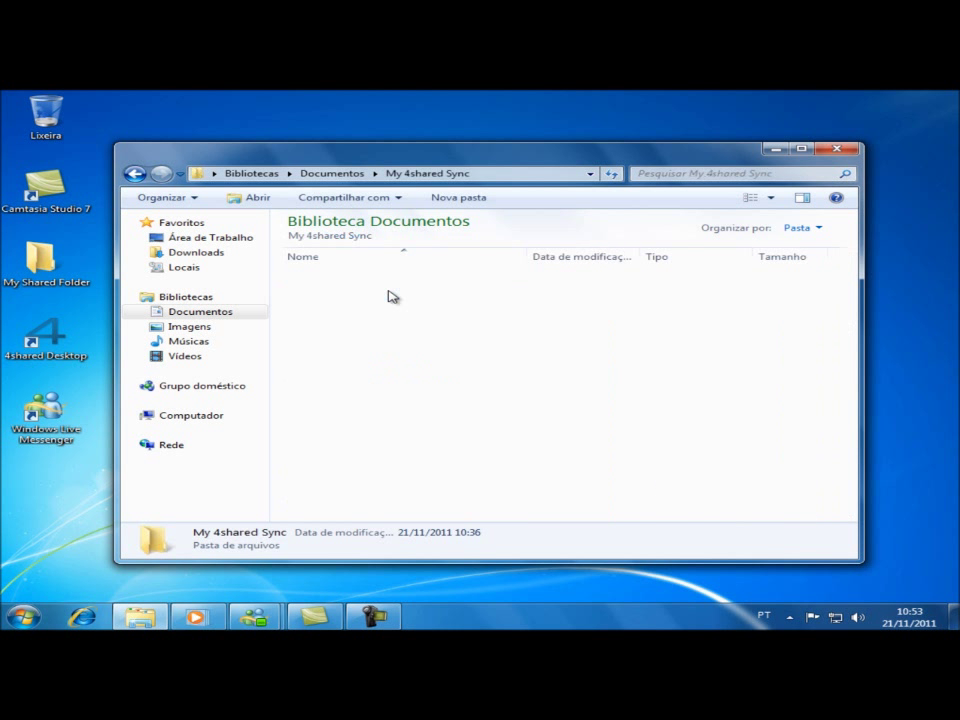
{"action": "left_click", "coordinate": [133, 175]}
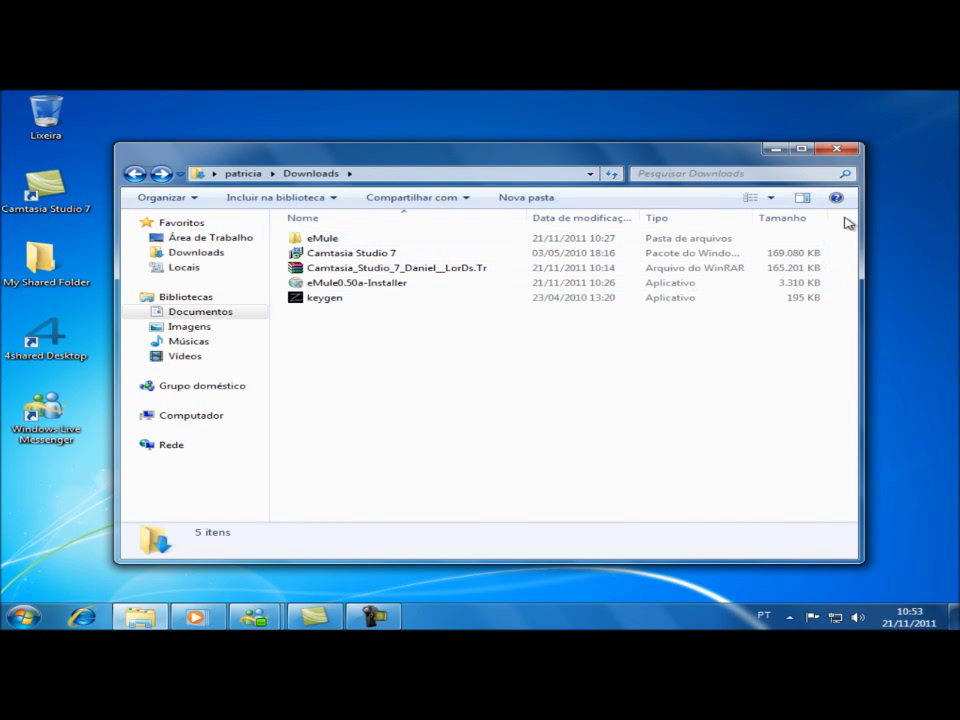
{"action": "left_click", "coordinate": [845, 153]}
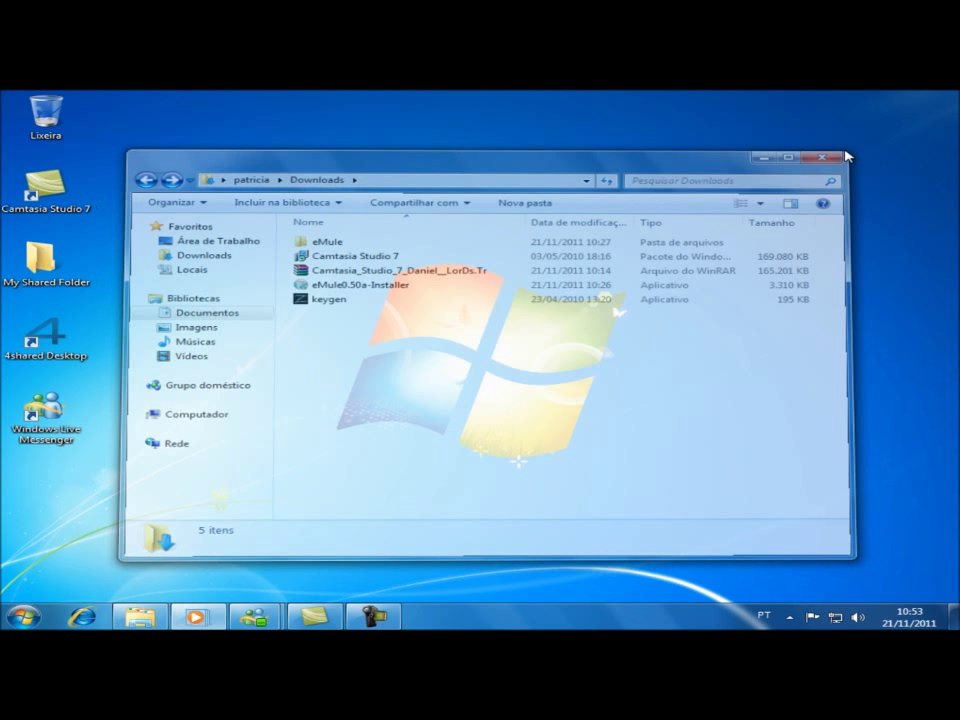